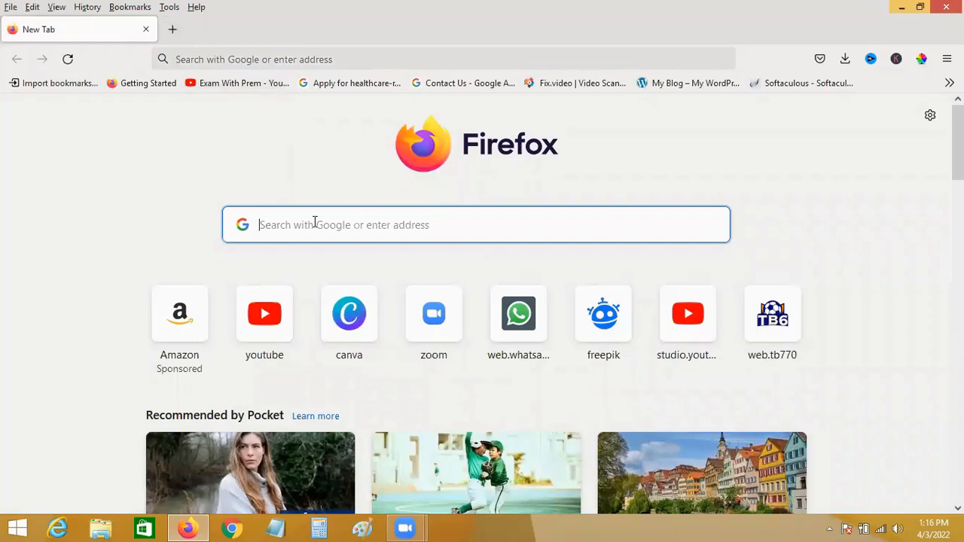
# Search Google for WORDPRESS and download the WordPress 5.9.2 zip from wordpress.org's download page.
pyautogui.write('S.')
pyautogui.press('BackSpace')
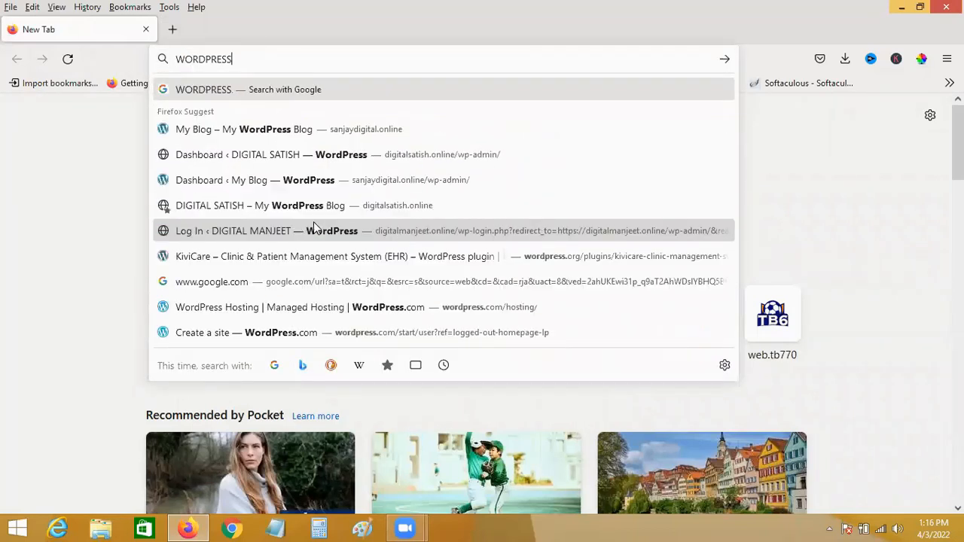
pyautogui.press('Return')
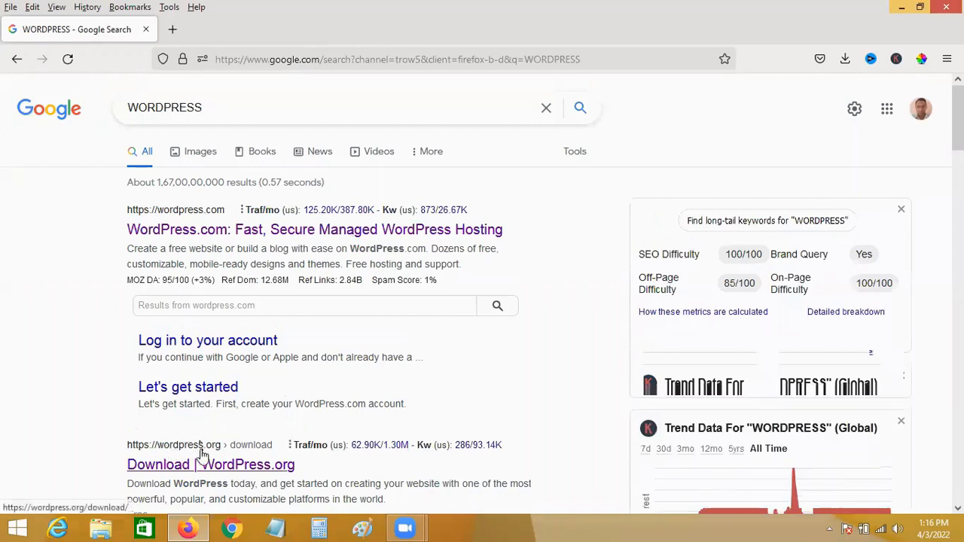
pyautogui.scroll(-2, 204, 414)
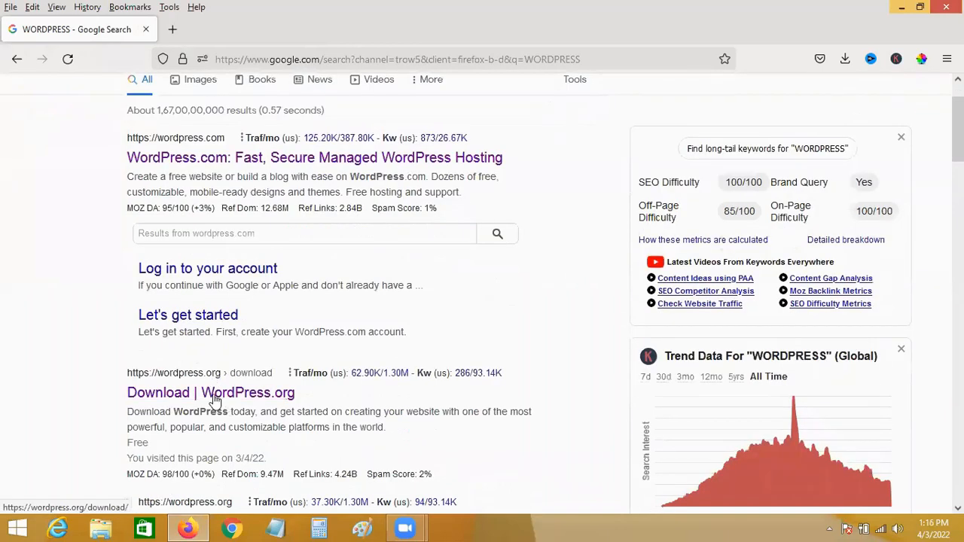
pyautogui.click(236, 397)
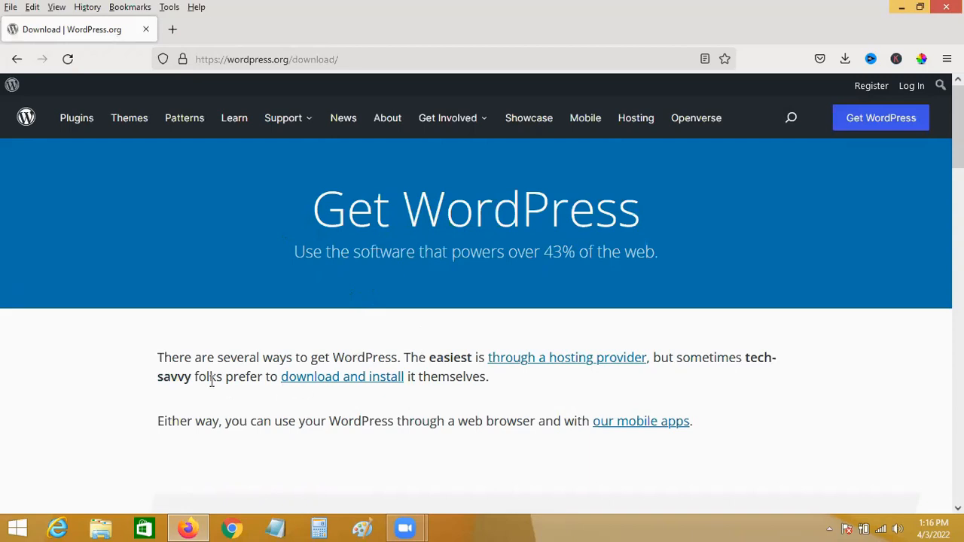
pyautogui.click(348, 383)
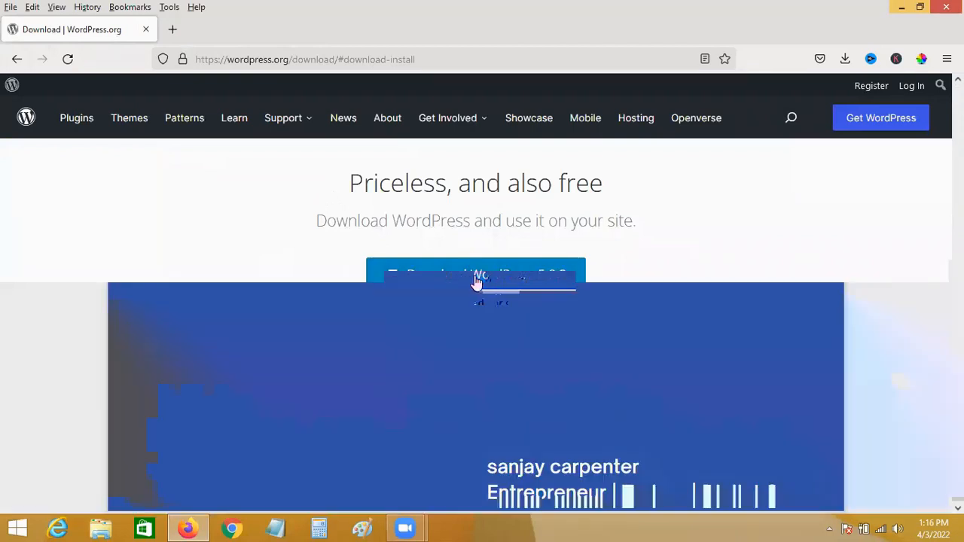
pyautogui.click(475, 280)
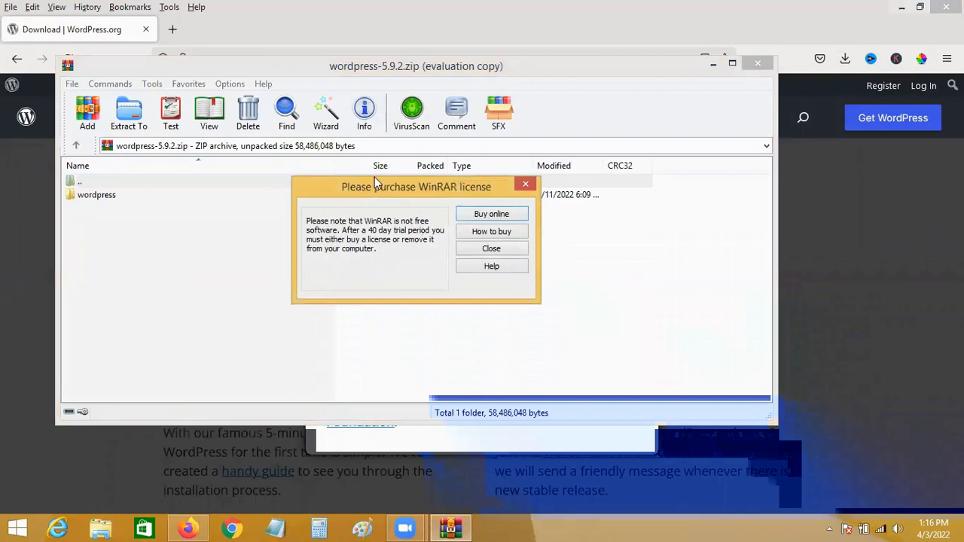
# Dismiss the WinRAR licence reminder, close the archive, and clear Firefox's downloads panel.
pyautogui.click(487, 250)
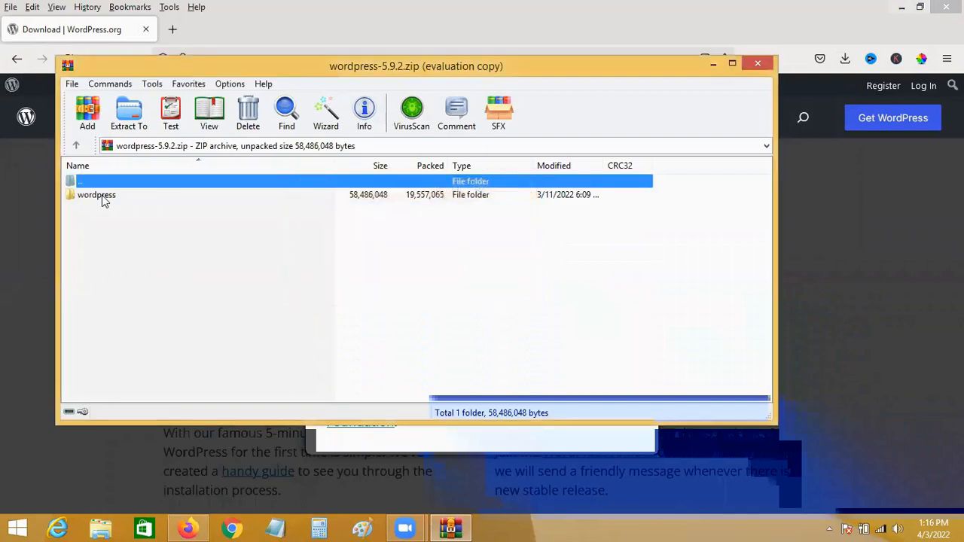
pyautogui.click(757, 63)
pyautogui.click(845, 58)
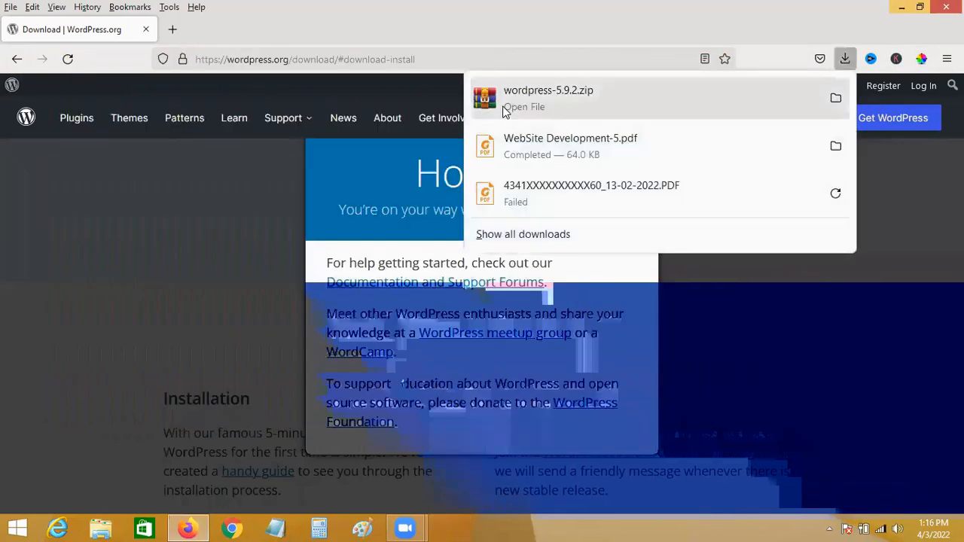
pyautogui.click(773, 297)
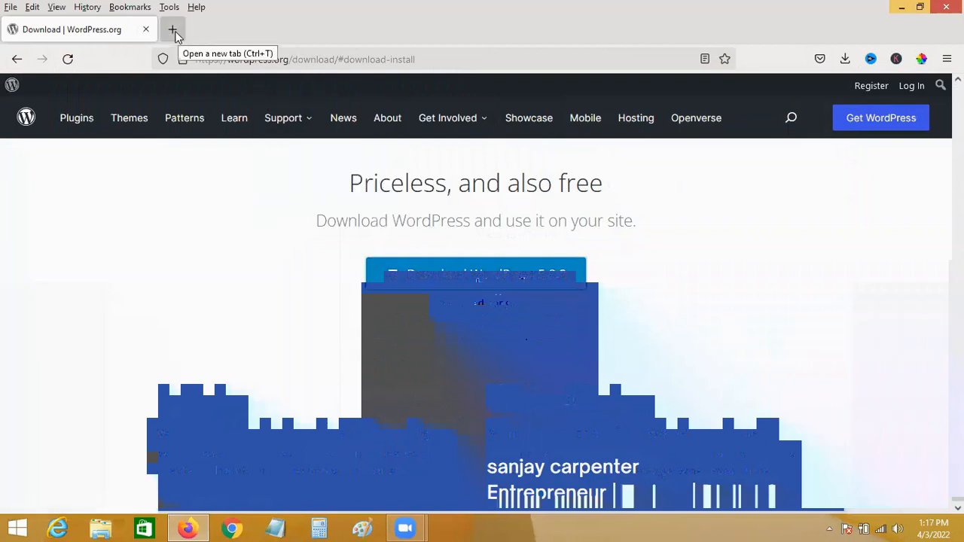
# Search Google for XAMPP and download the 64-bit XAMPP 7.4.28 Windows installer from apachefriends.org.
pyautogui.click(175, 31)
pyautogui.click(332, 227)
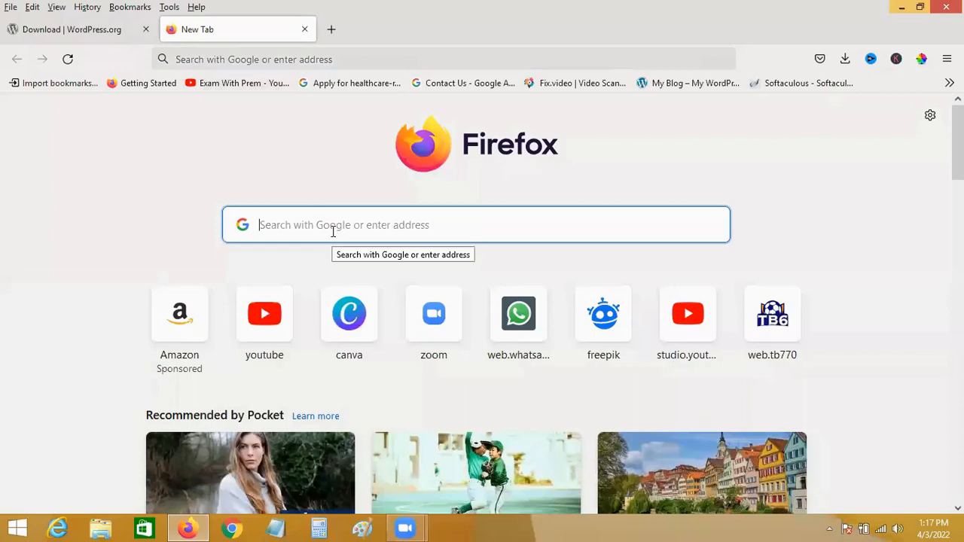
pyautogui.write('XAMPP')
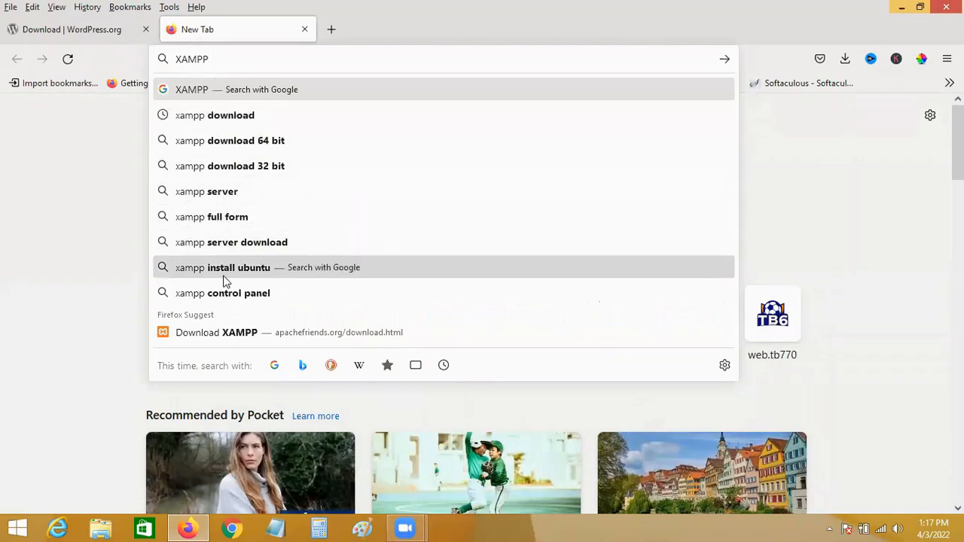
pyautogui.click(194, 90)
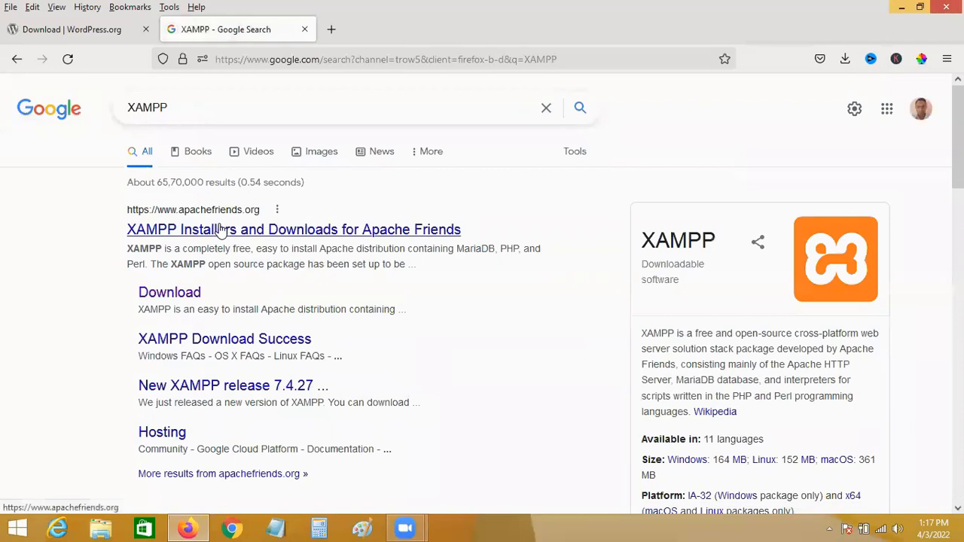
pyautogui.click(190, 295)
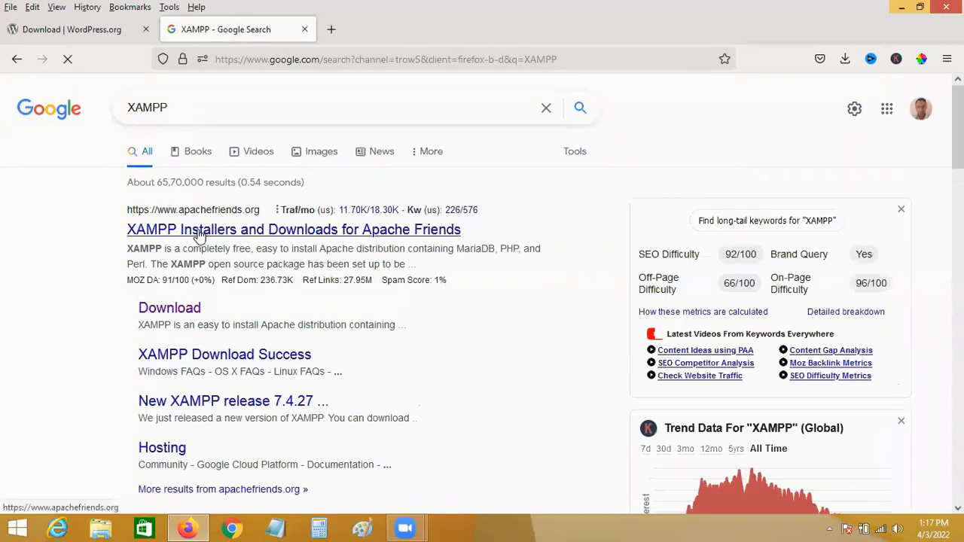
pyautogui.click(185, 315)
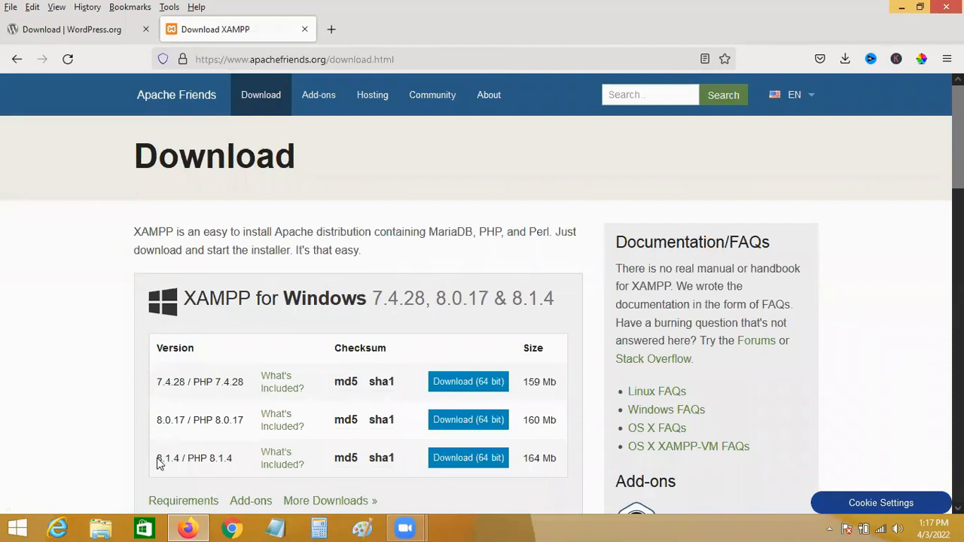
pyautogui.click(466, 383)
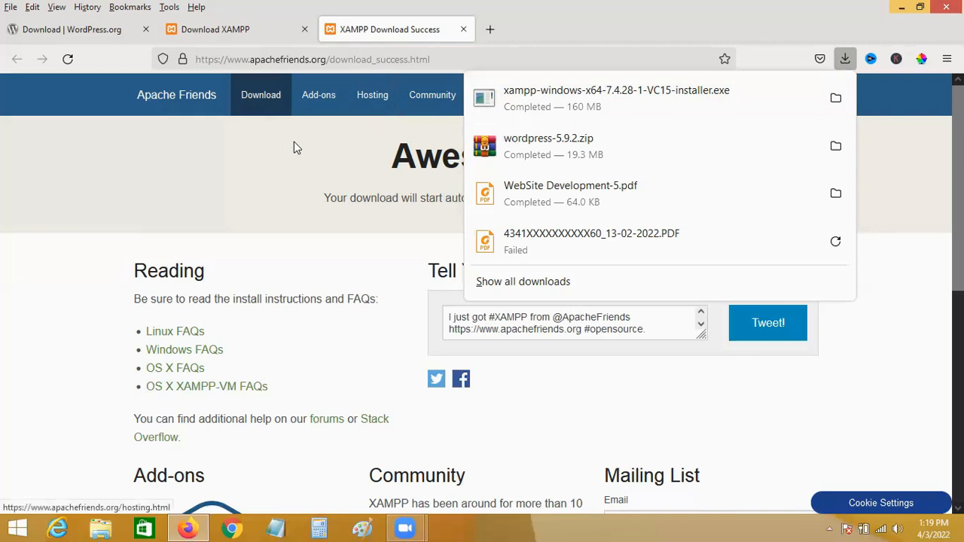
pyautogui.rightClick(518, 95)
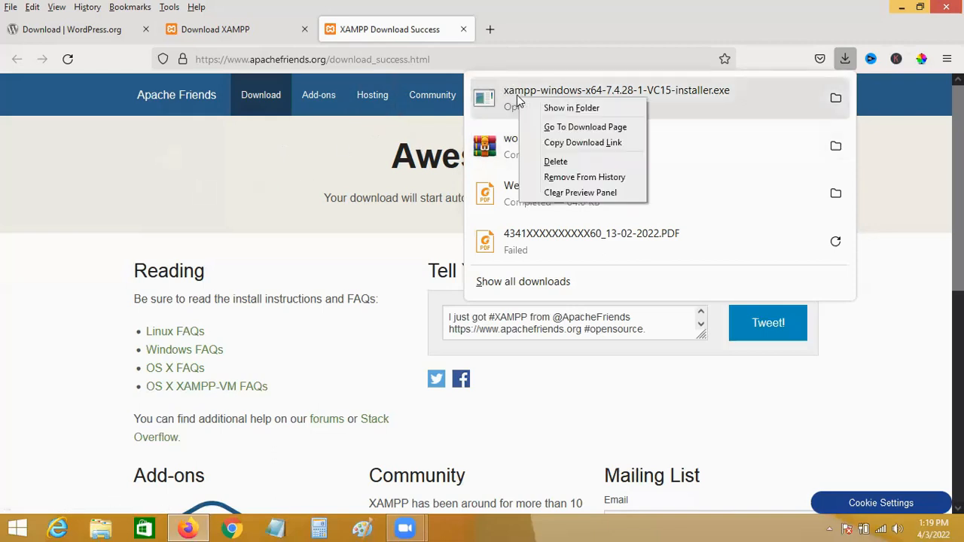
# Show the download in its folder and run xampp-windows-x64-7.4.28-1-VC15-installer from Downloads.
pyautogui.click(571, 108)
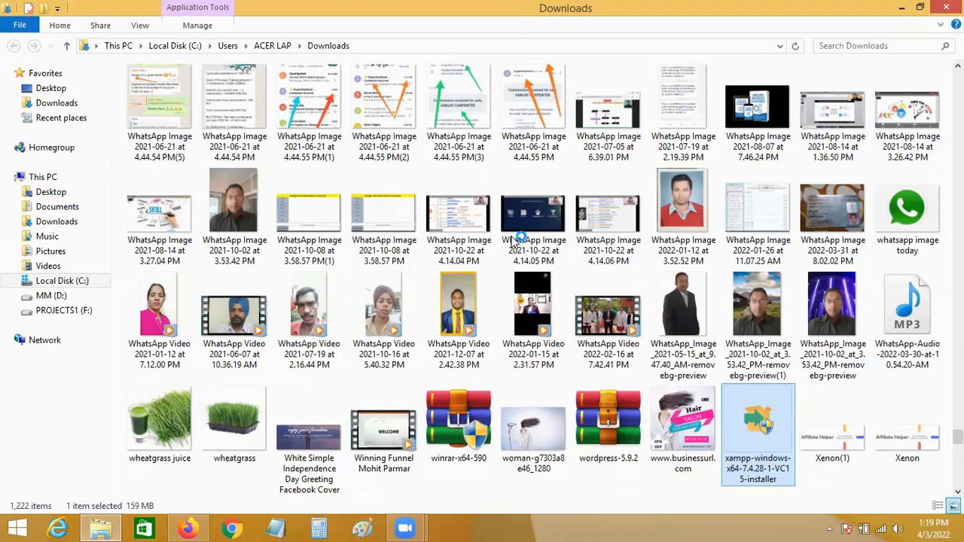
pyautogui.click(473, 195)
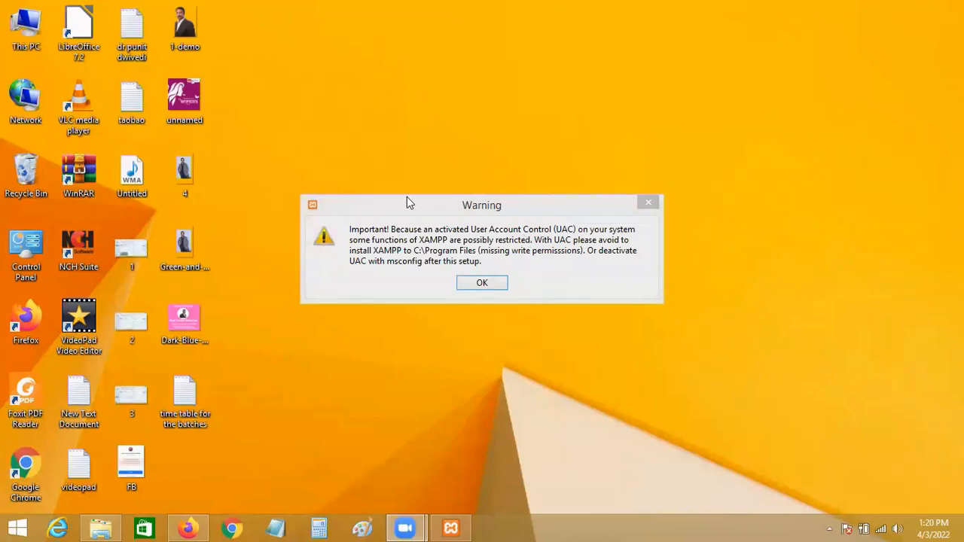
# Acknowledge the UAC warning and keep all XAMPP components selected.
pyautogui.click(482, 283)
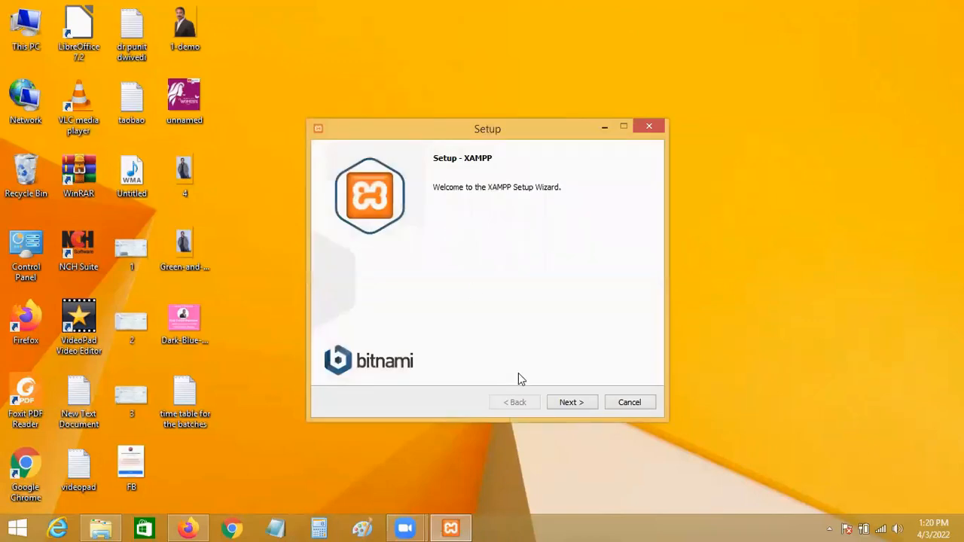
pyautogui.click(578, 404)
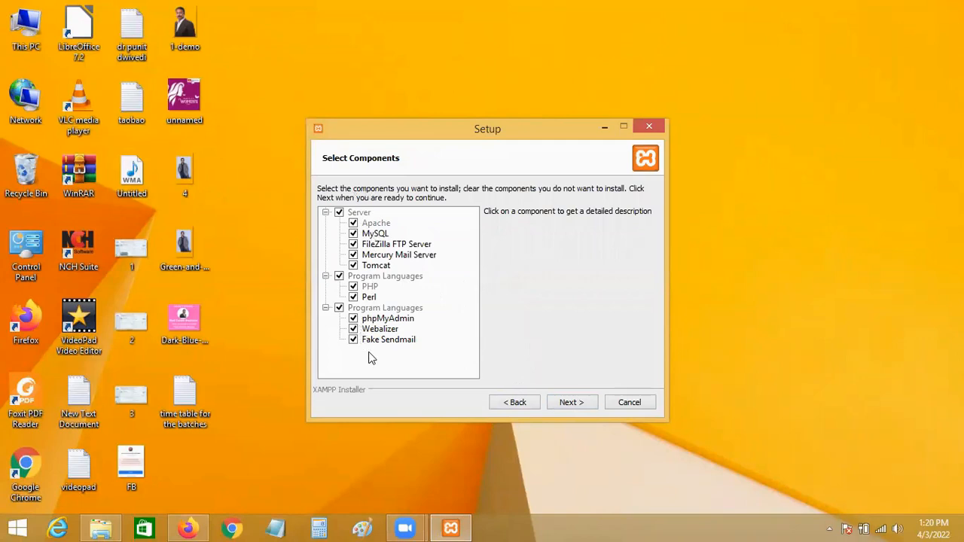
pyautogui.click(570, 403)
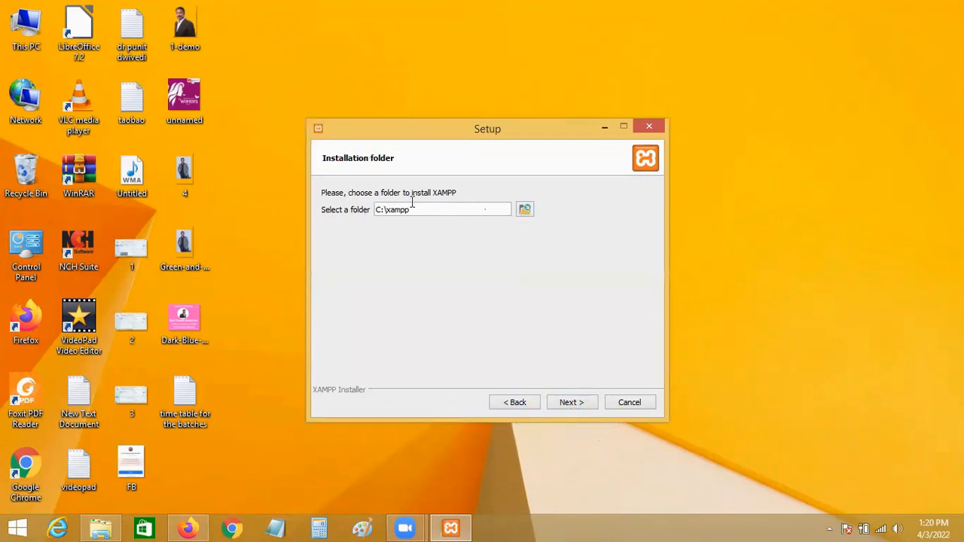
# Set the install folder to F:\XAMPP, keep English, and continue past the Bitnami page.
pyautogui.click(525, 210)
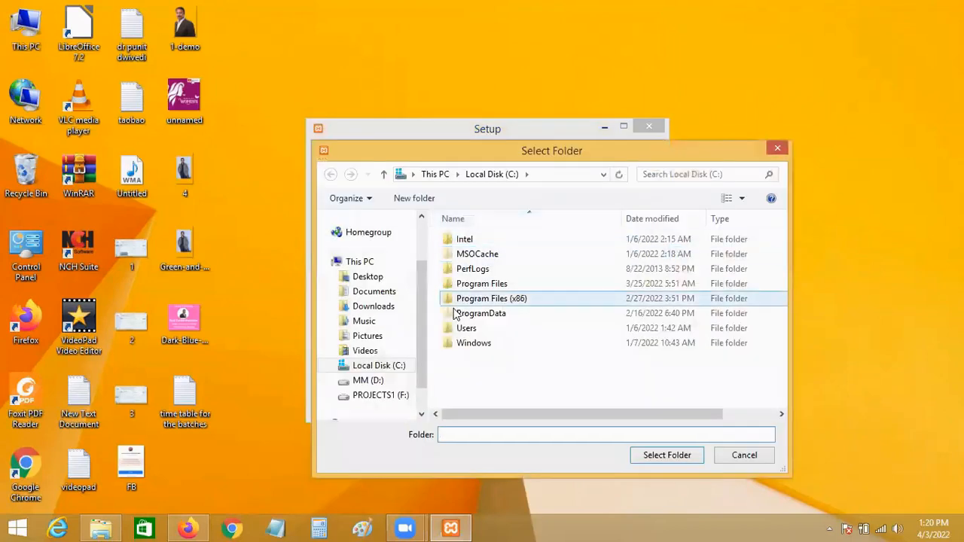
pyautogui.click(378, 397)
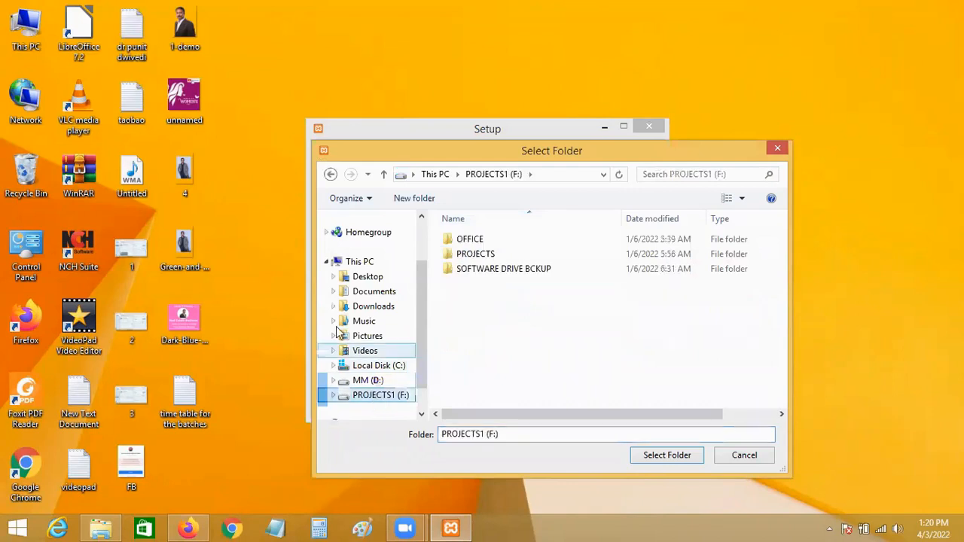
pyautogui.click(666, 456)
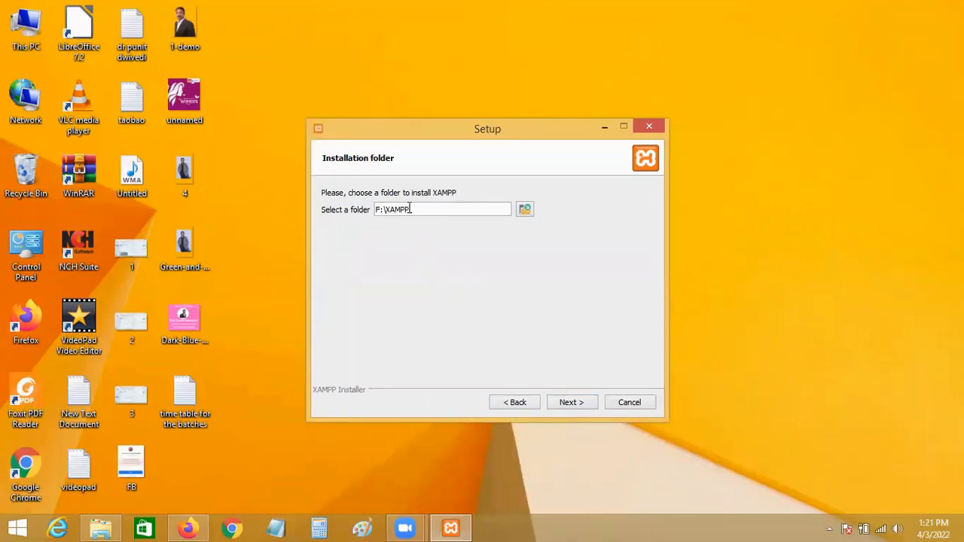
pyautogui.click(569, 404)
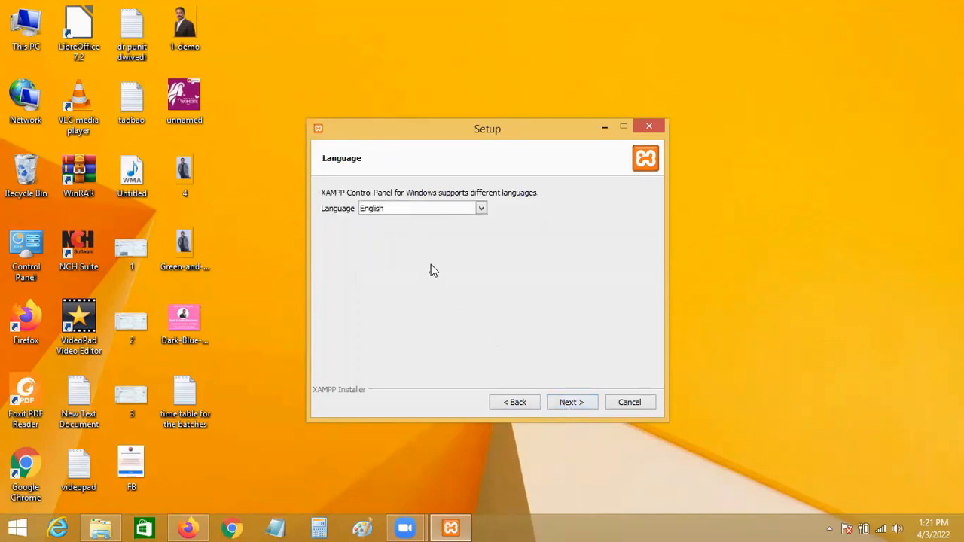
pyautogui.click(571, 403)
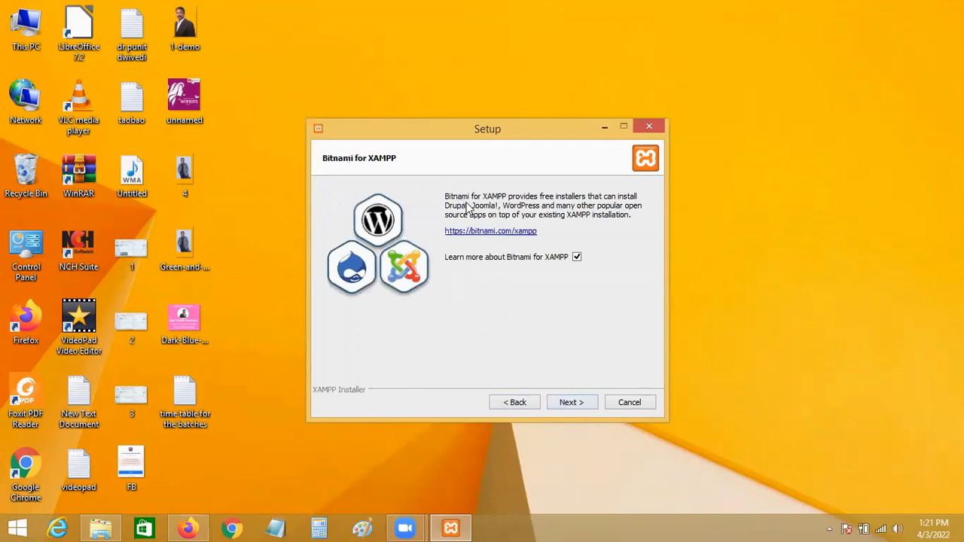
pyautogui.click(575, 402)
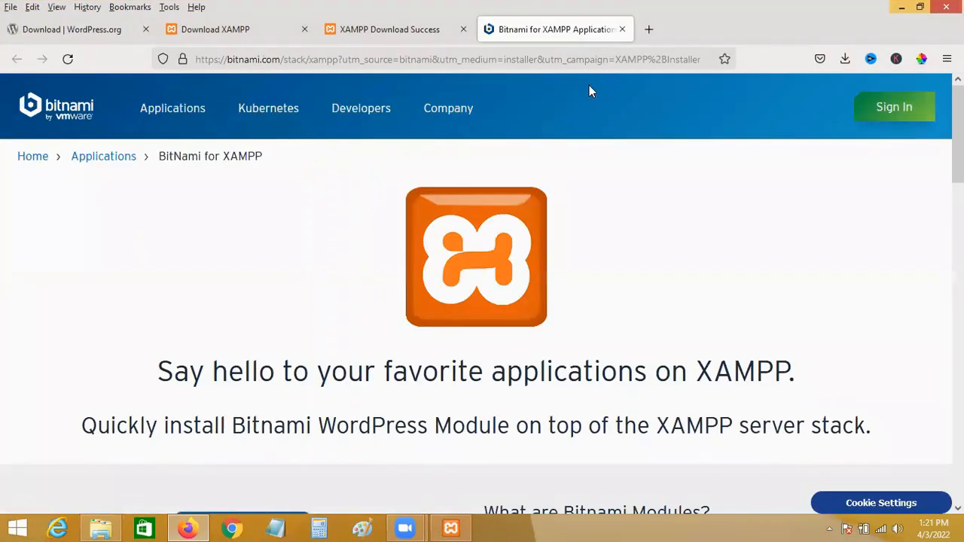
pyautogui.click(899, 7)
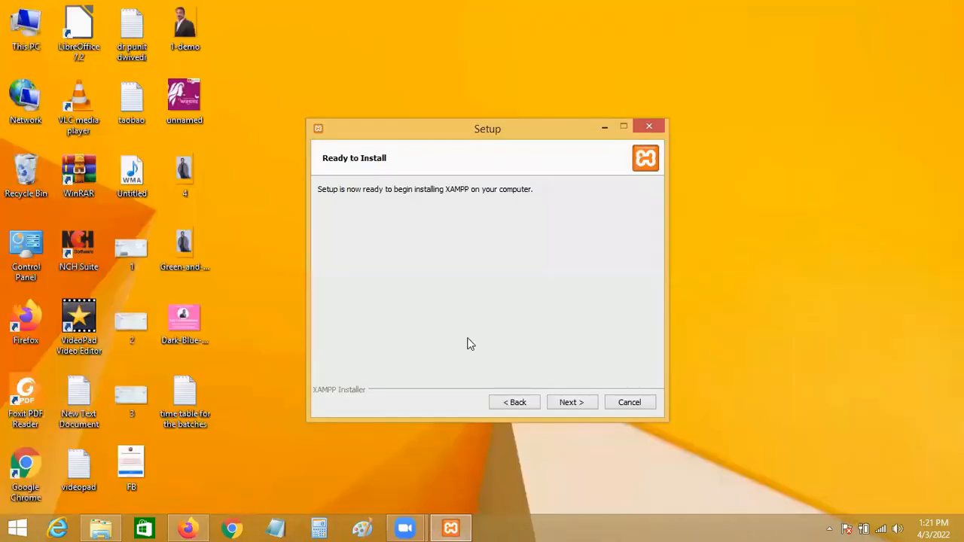
# Install XAMPP and answer the Windows Firewall alert for Apache.
pyautogui.click(572, 402)
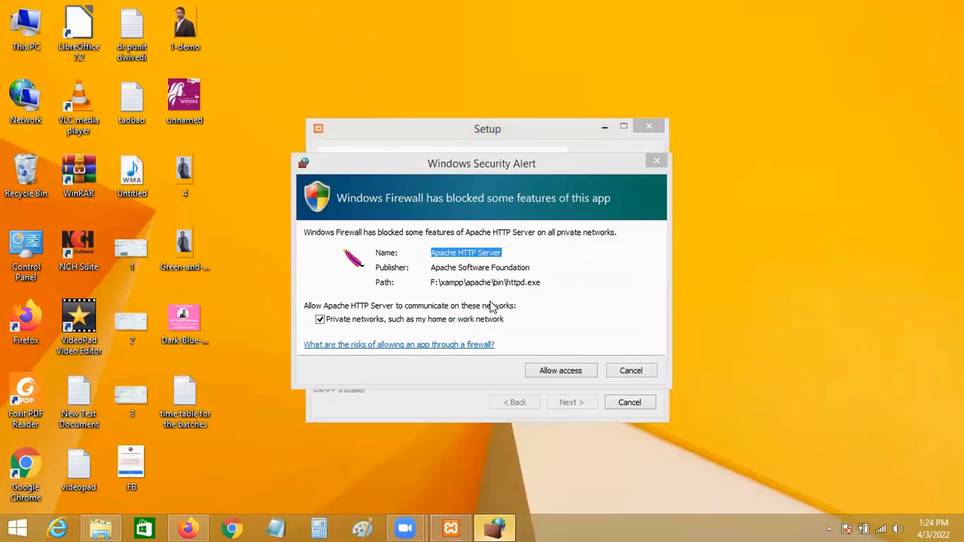
pyautogui.click(566, 378)
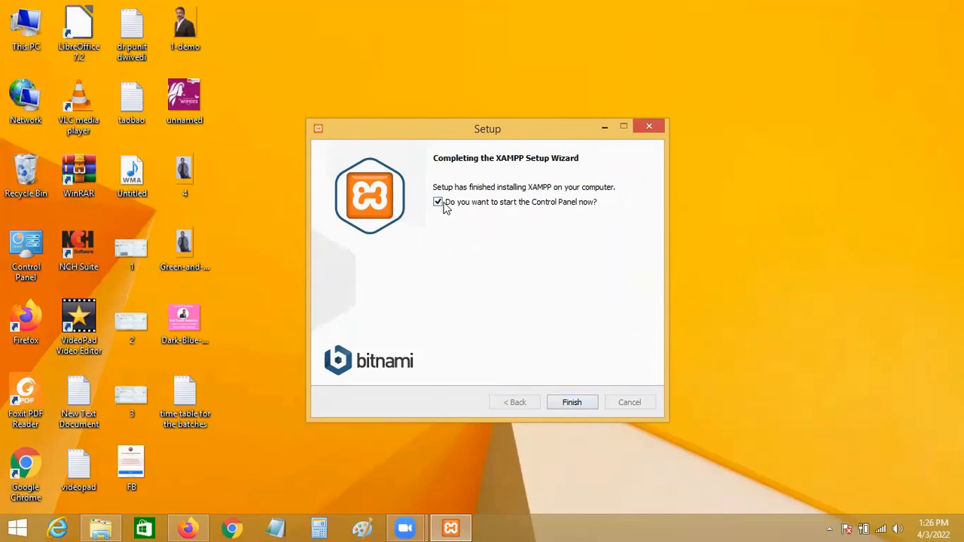
# Start Apache and MySQL in the Control Panel, allow MySQL through the firewall, then close the panel.
pyautogui.click(572, 402)
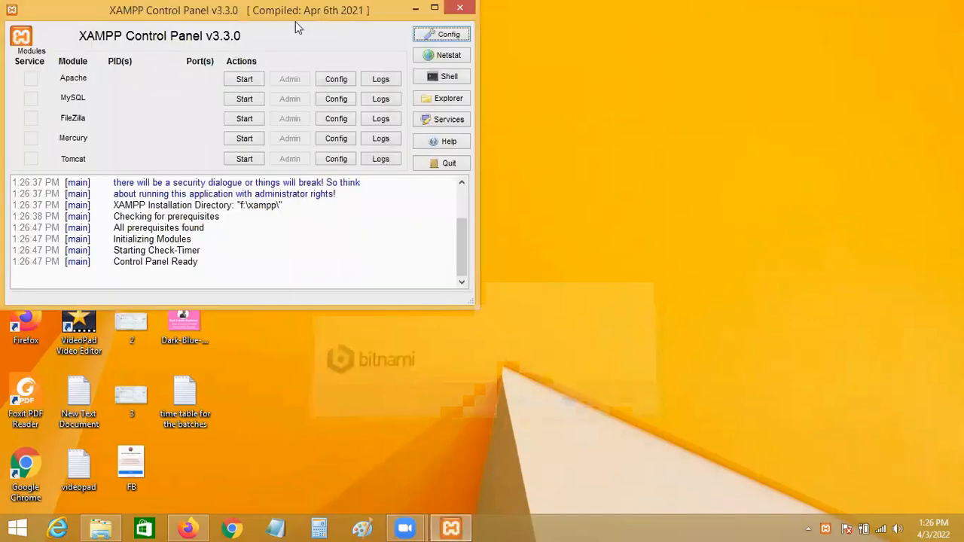
pyautogui.moveTo(293, 15); pyautogui.dragTo(505, 101)
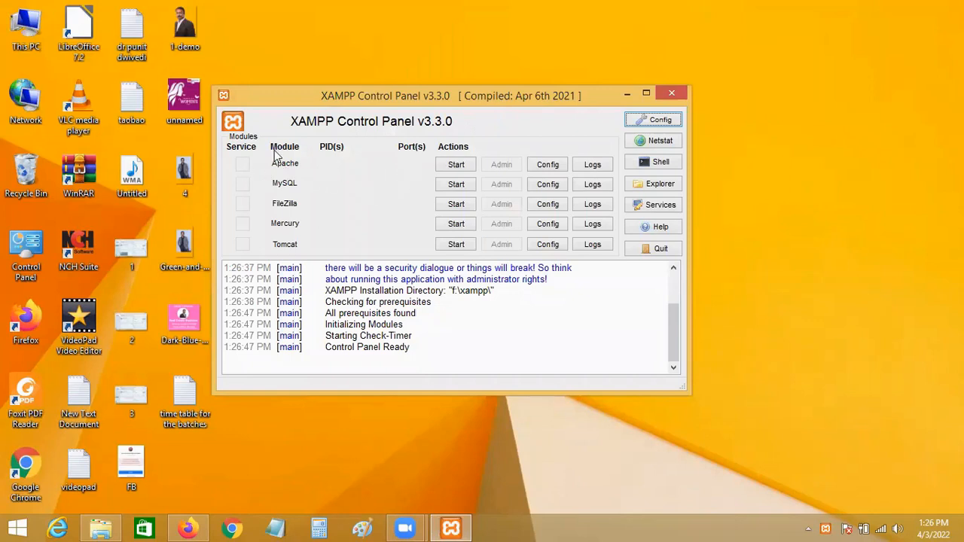
pyautogui.click(455, 168)
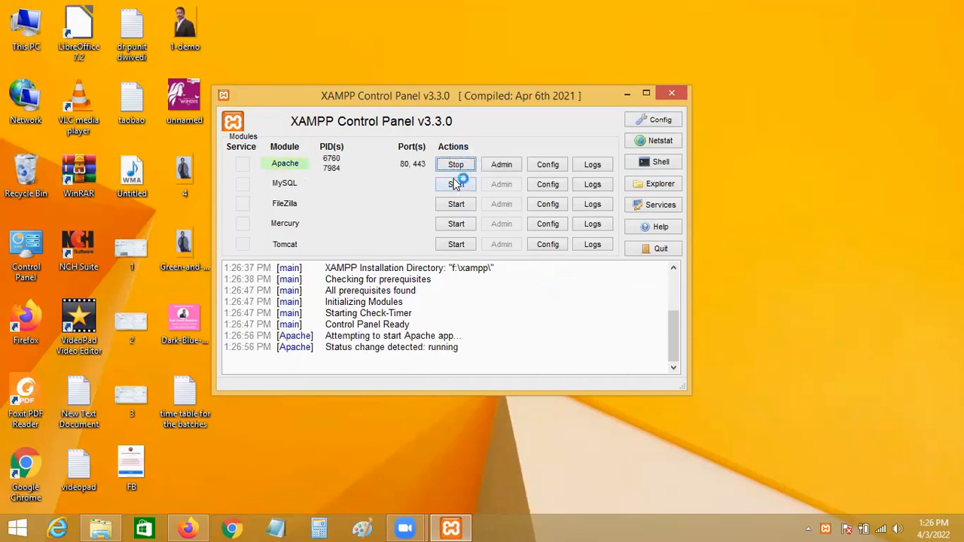
pyautogui.click(457, 185)
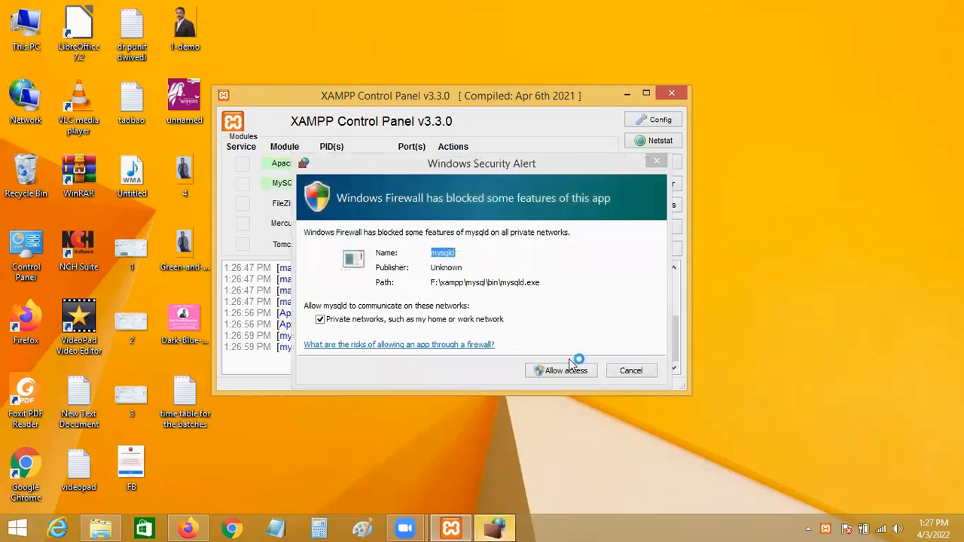
pyautogui.click(566, 369)
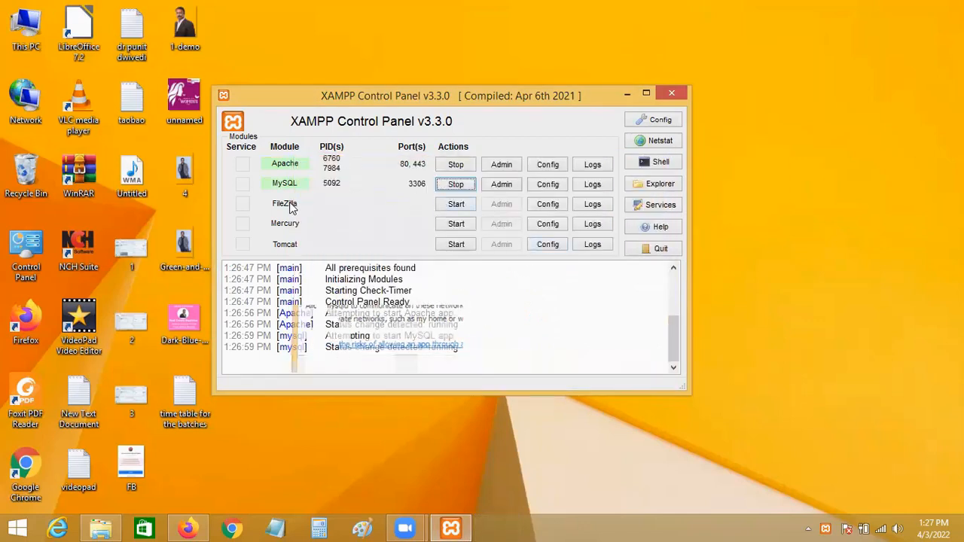
pyautogui.click(673, 92)
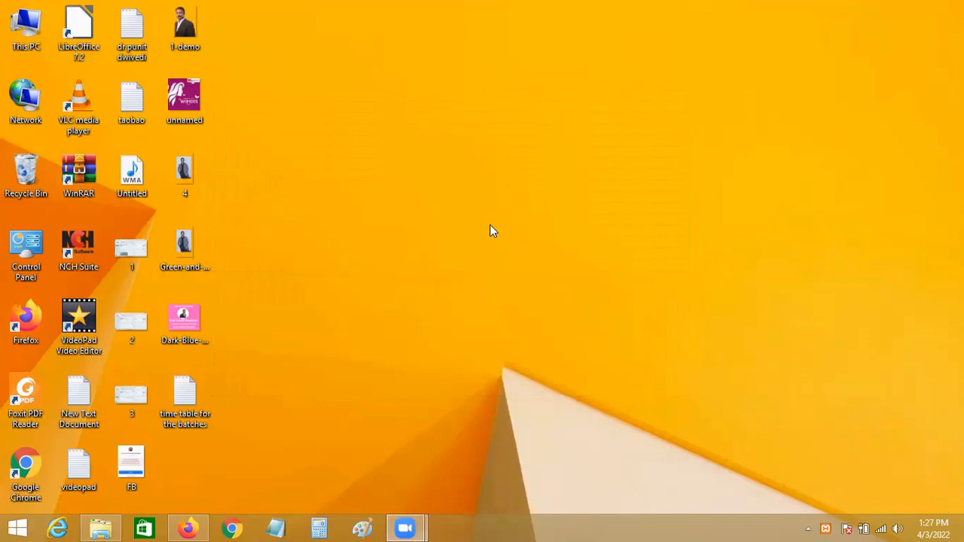
# Refresh the desktop and open F:\XAMPP\htdocs in File Explorer.
pyautogui.rightClick(376, 163)
pyautogui.click(420, 202)
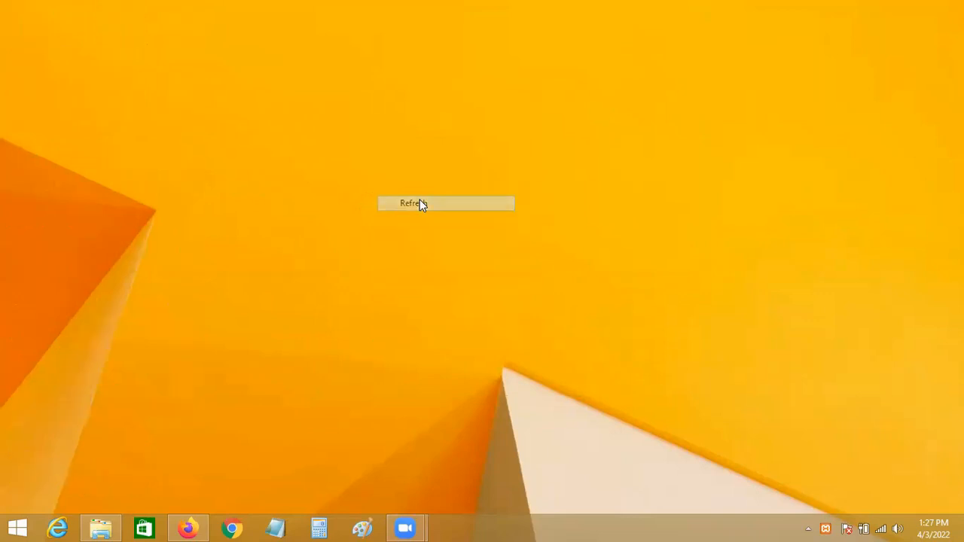
pyautogui.click(106, 528)
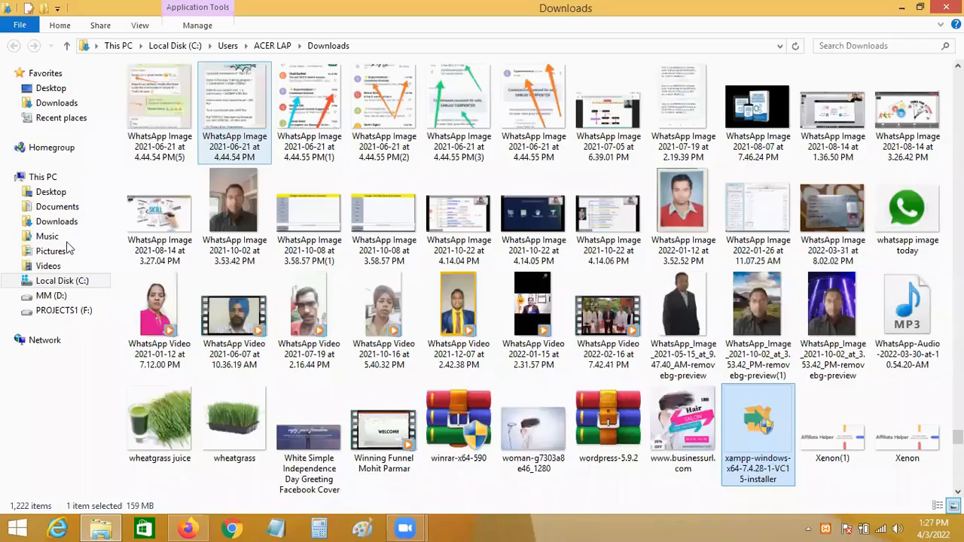
pyautogui.click(64, 308)
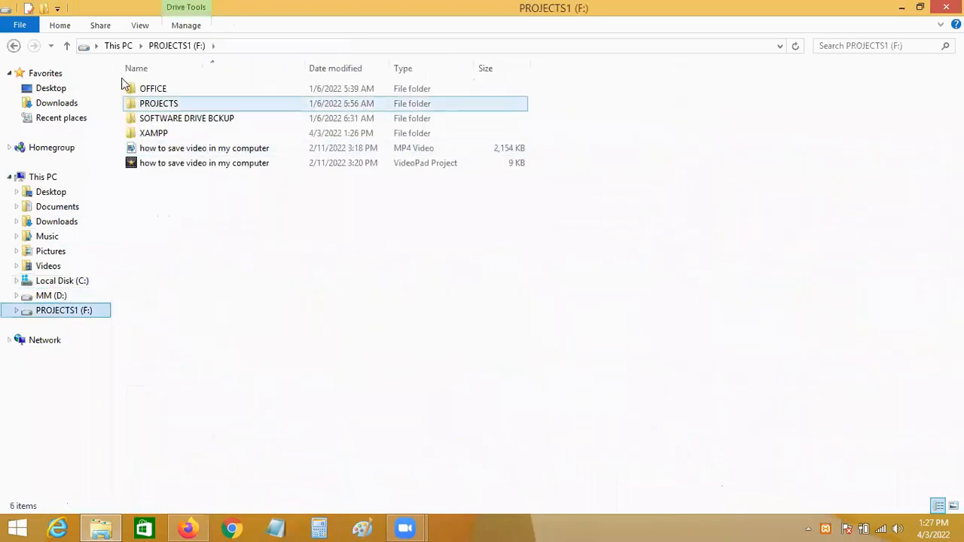
pyautogui.doubleClick(160, 134)
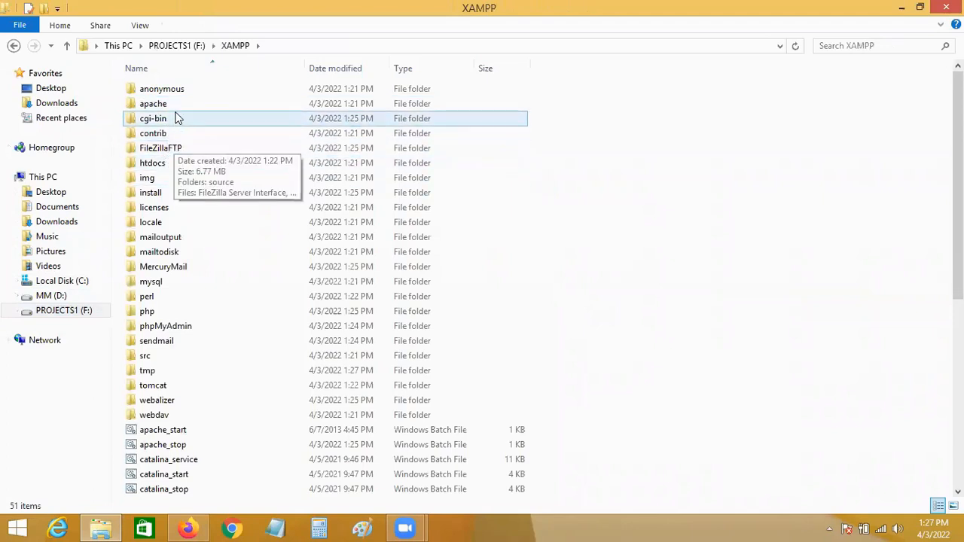
pyautogui.click(167, 165)
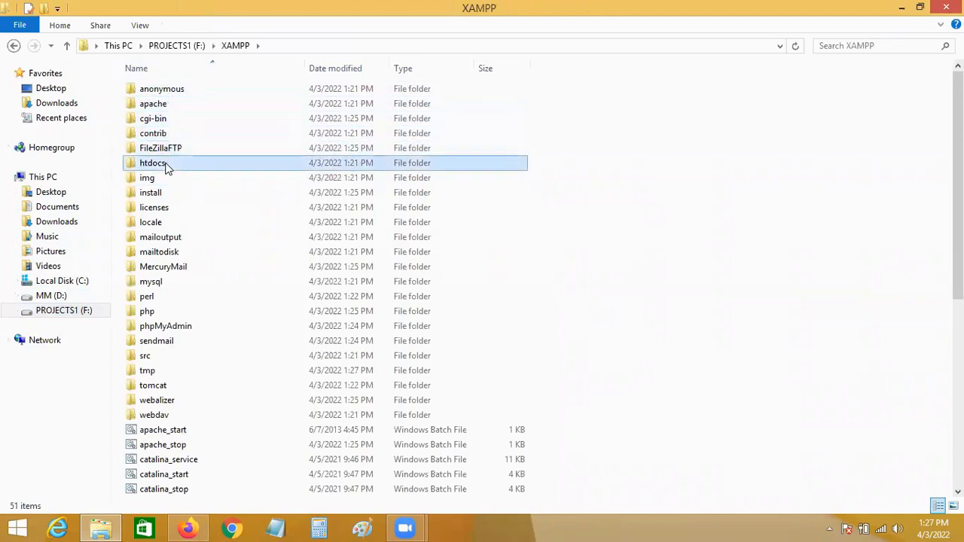
pyautogui.doubleClick(166, 166)
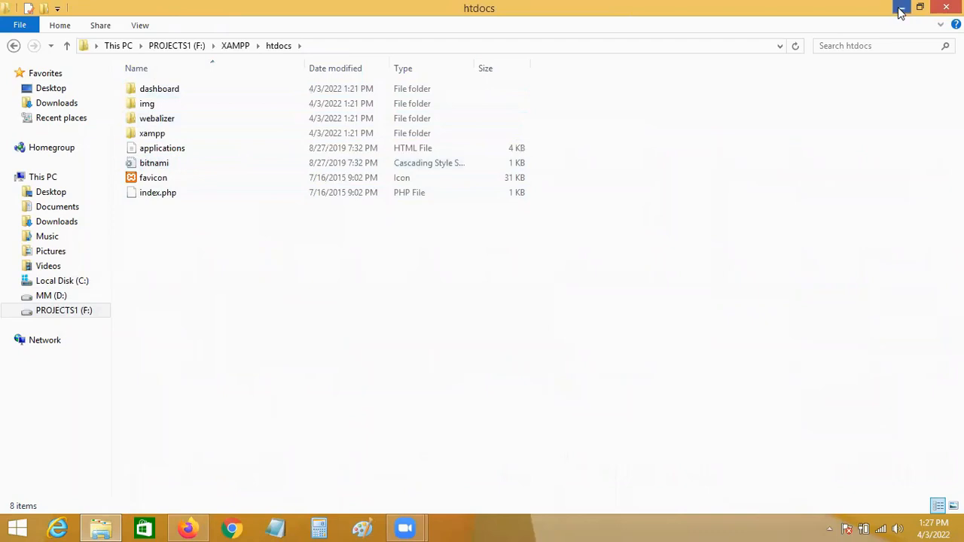
pyautogui.click(900, 13)
# Find the wordpress-5.9.2 archive in Downloads by searching WORDPRESS, cut it, and return to htdocs.
pyautogui.doubleClick(28, 30)
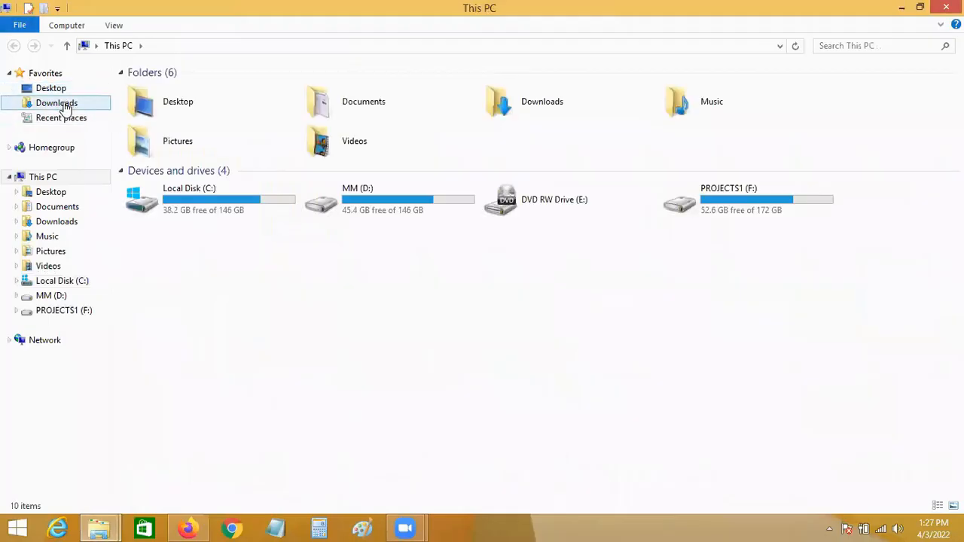
pyautogui.click(65, 108)
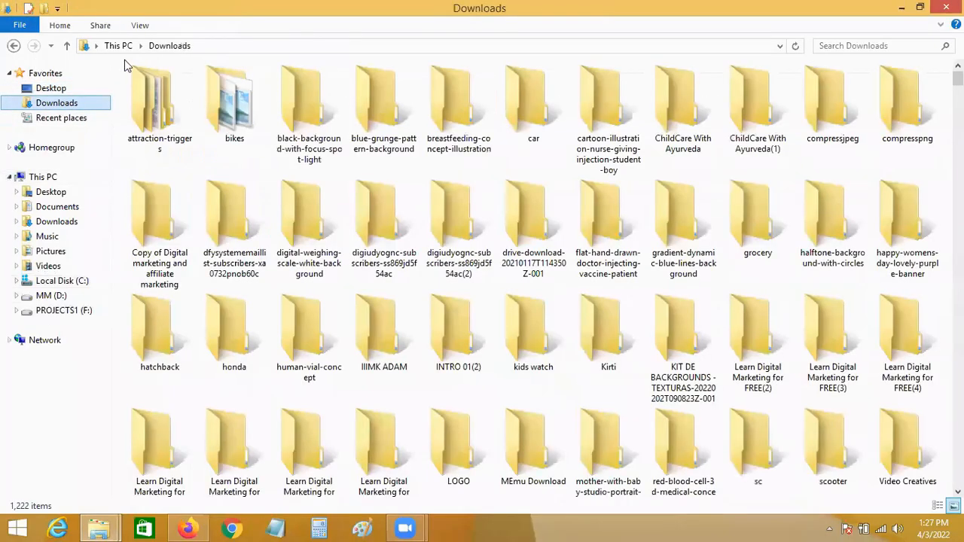
pyautogui.click(859, 46)
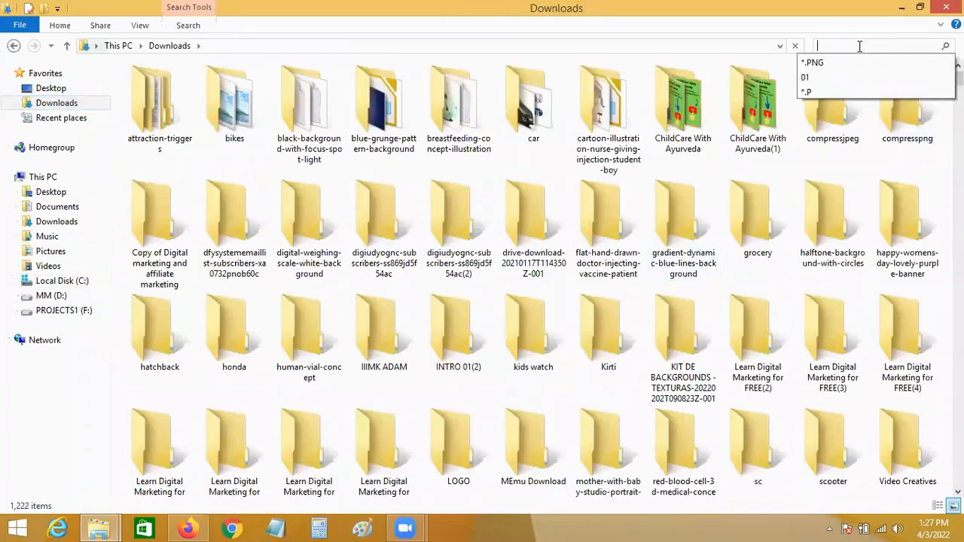
pyautogui.write('WORDPRE')
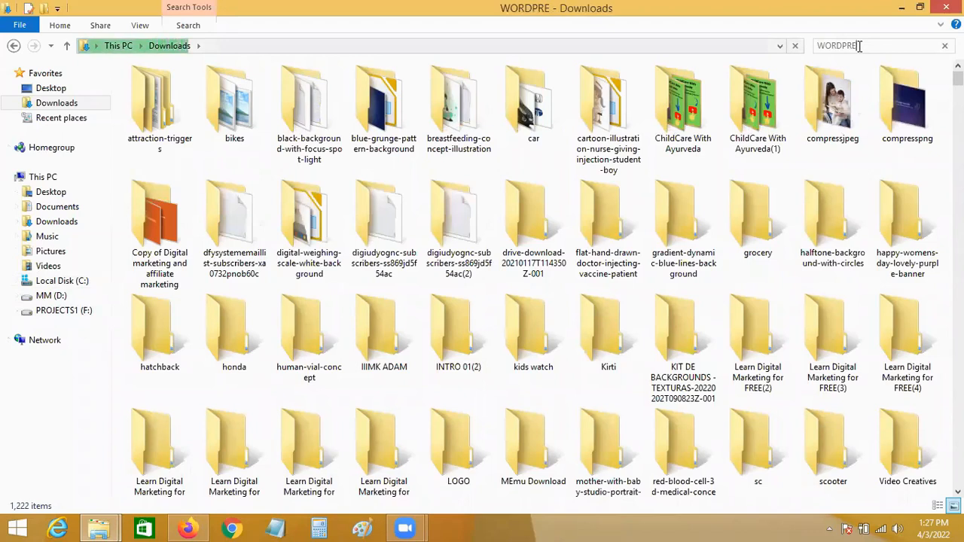
pyautogui.write('SS')
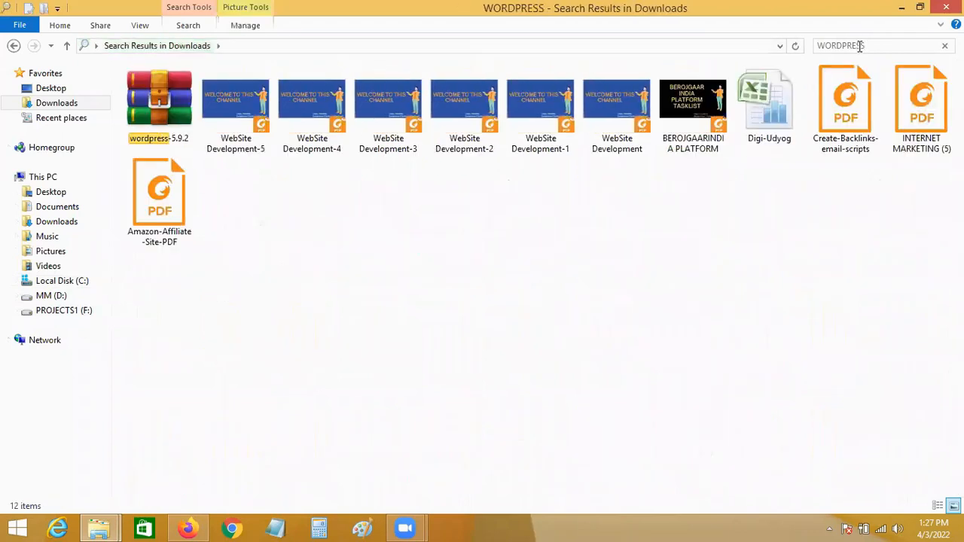
pyautogui.click(155, 107)
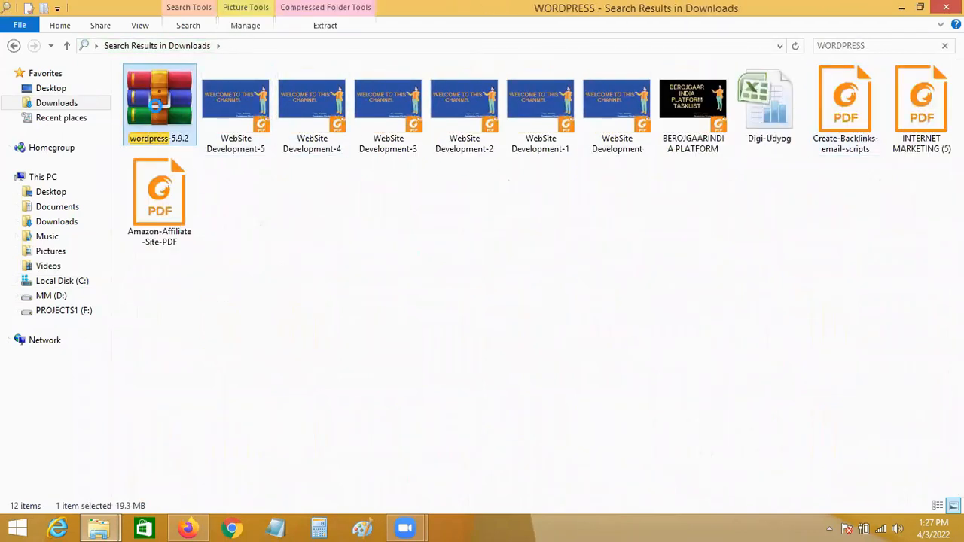
pyautogui.rightClick(155, 107)
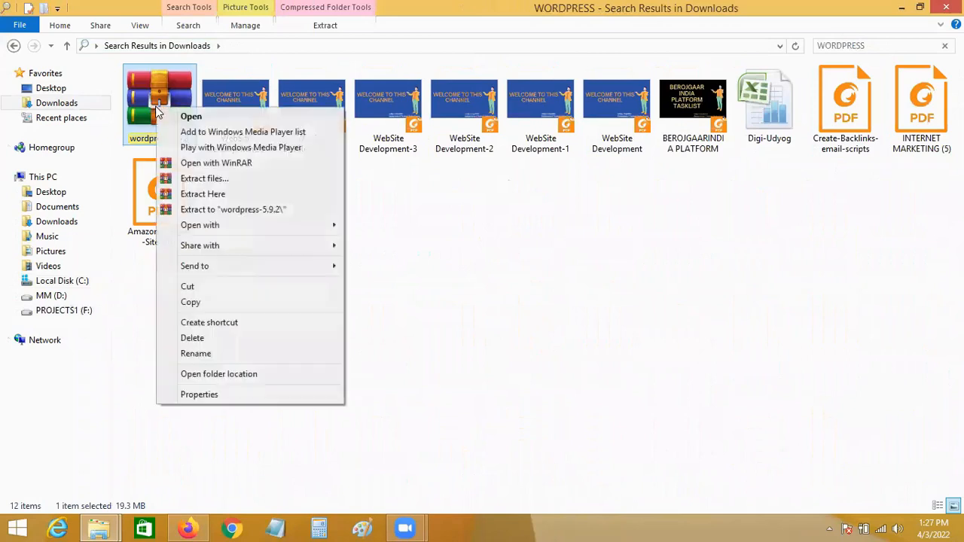
pyautogui.click(200, 287)
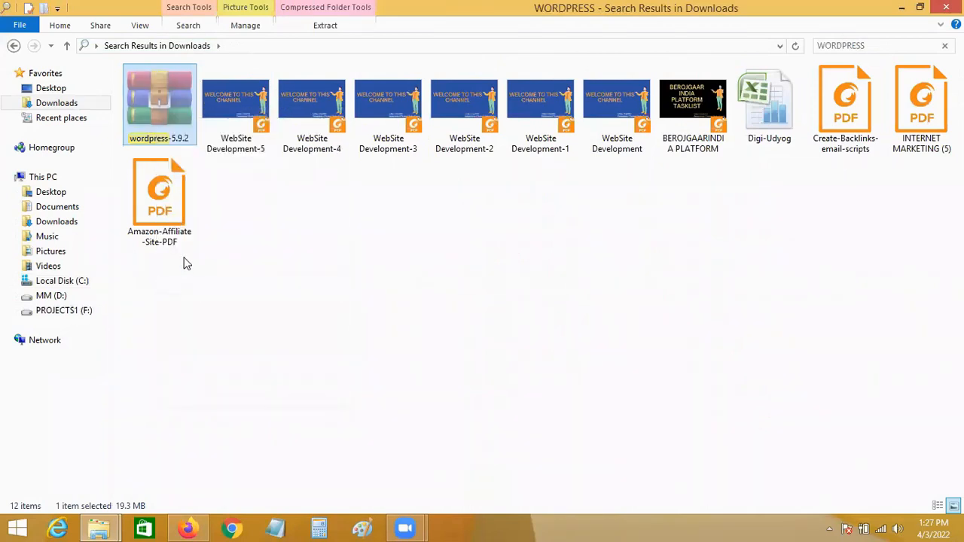
pyautogui.click(99, 528)
pyautogui.click(126, 468)
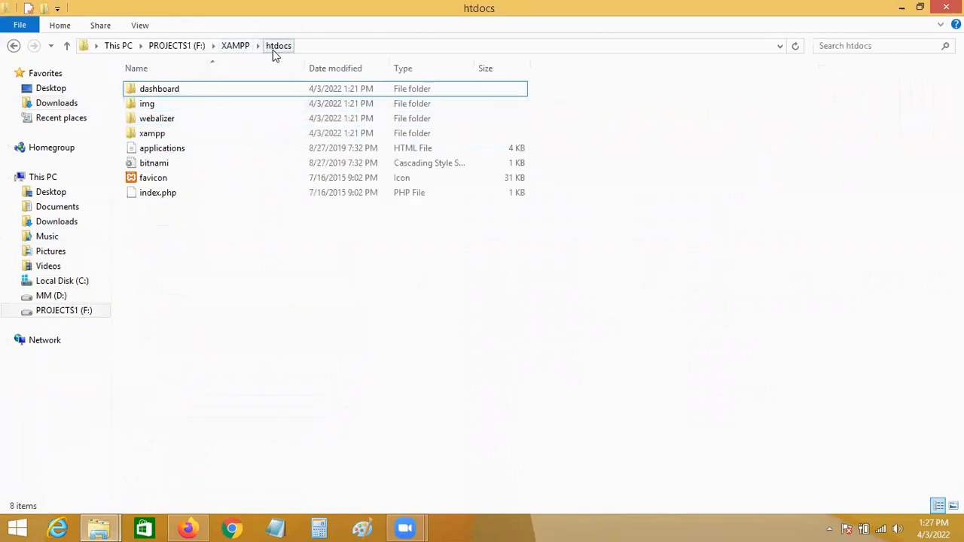
# Paste the wordpress-5.9.2 archive into htdocs and extract it there with Extract Here.
pyautogui.rightClick(227, 235)
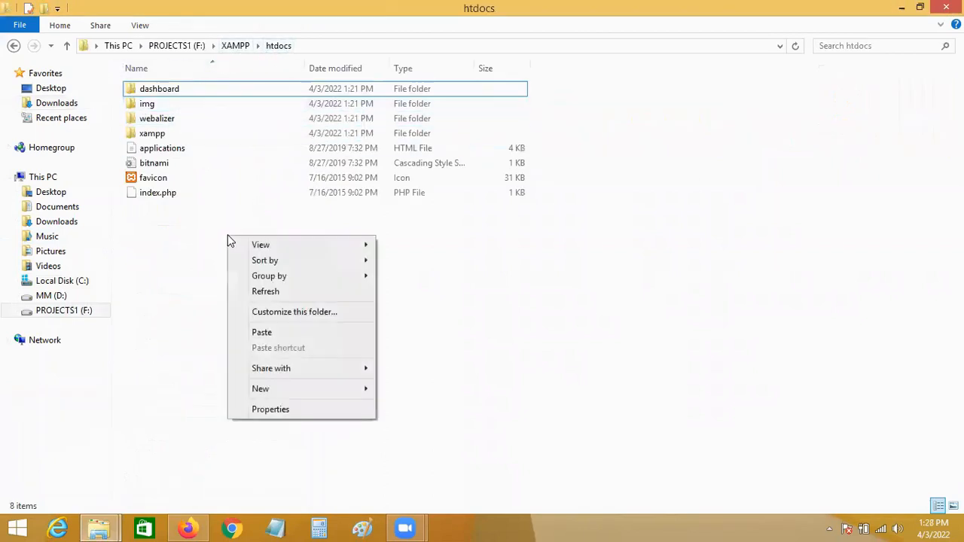
pyautogui.click(258, 331)
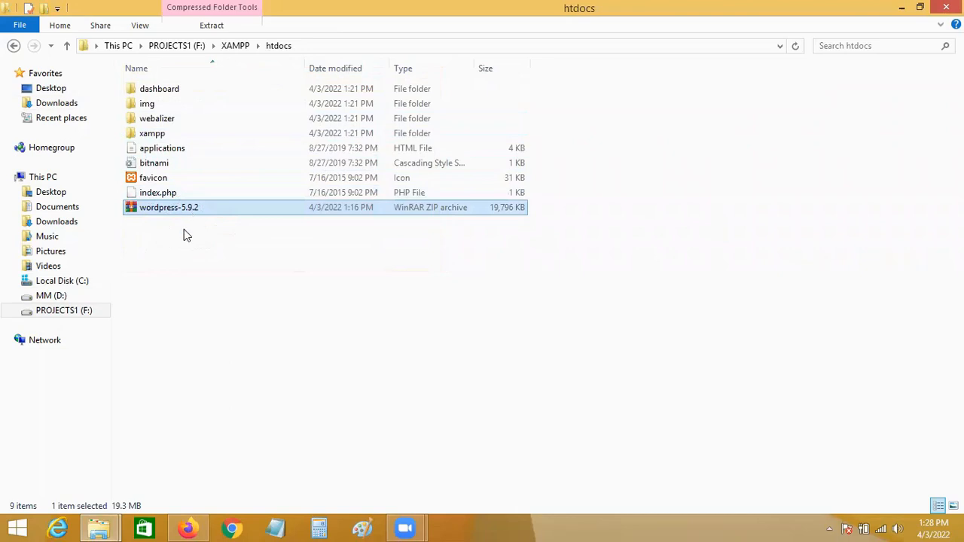
pyautogui.rightClick(177, 214)
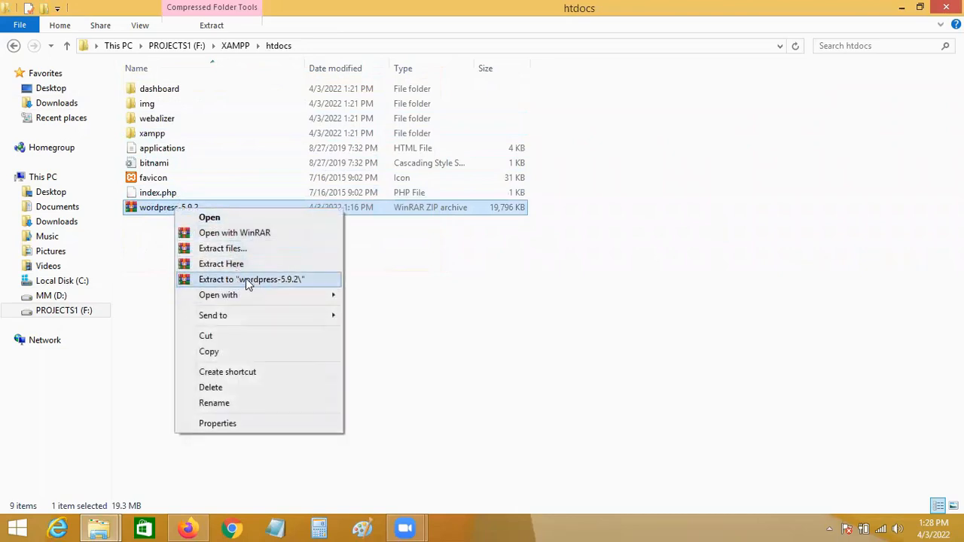
pyautogui.click(138, 256)
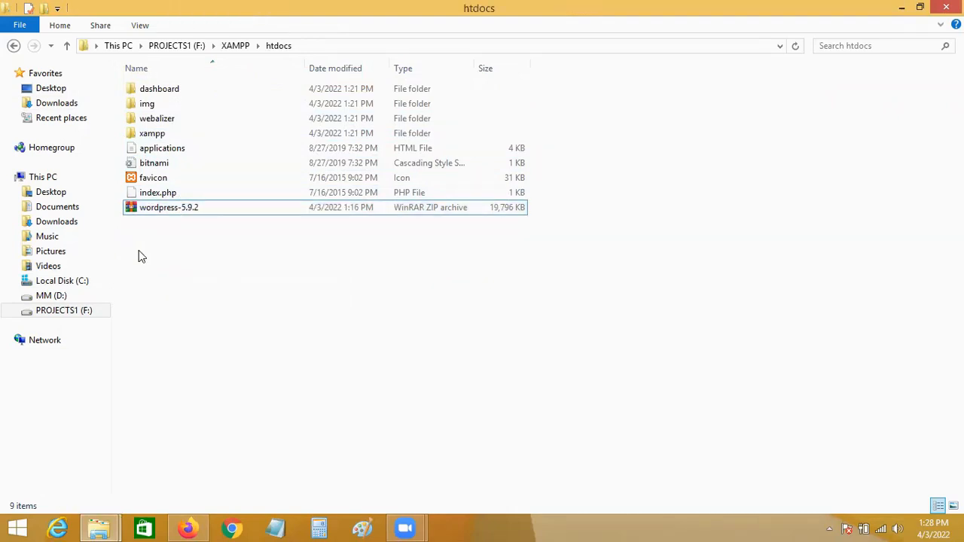
pyautogui.click(166, 213)
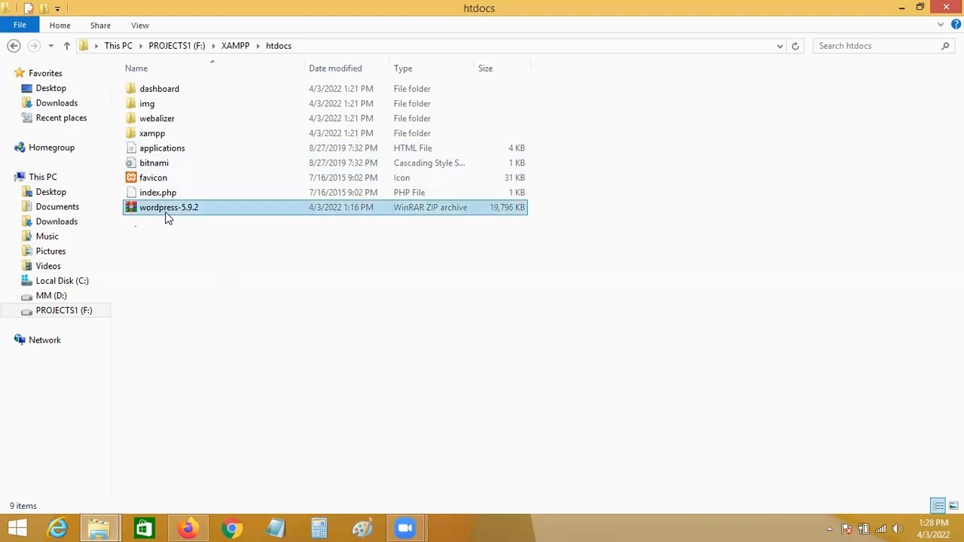
pyautogui.rightClick(165, 211)
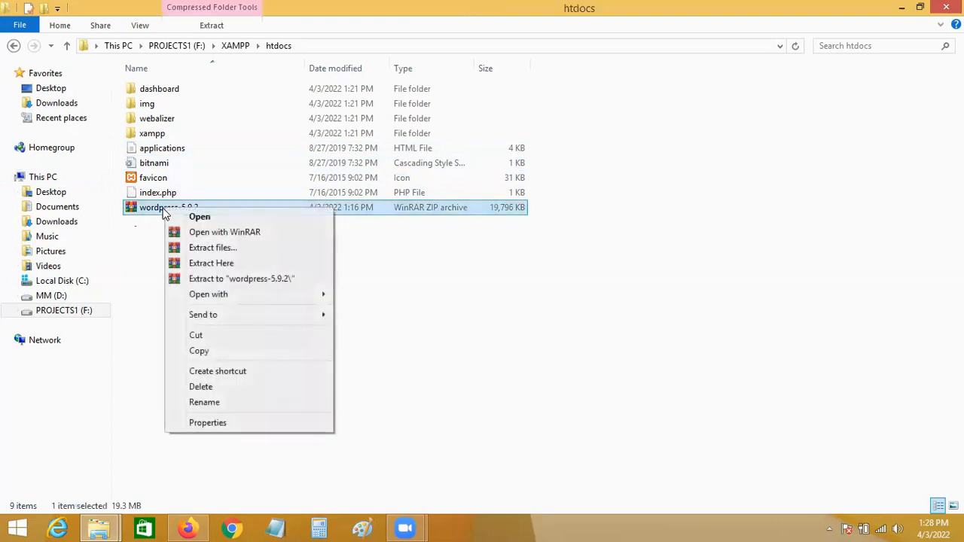
pyautogui.click(210, 263)
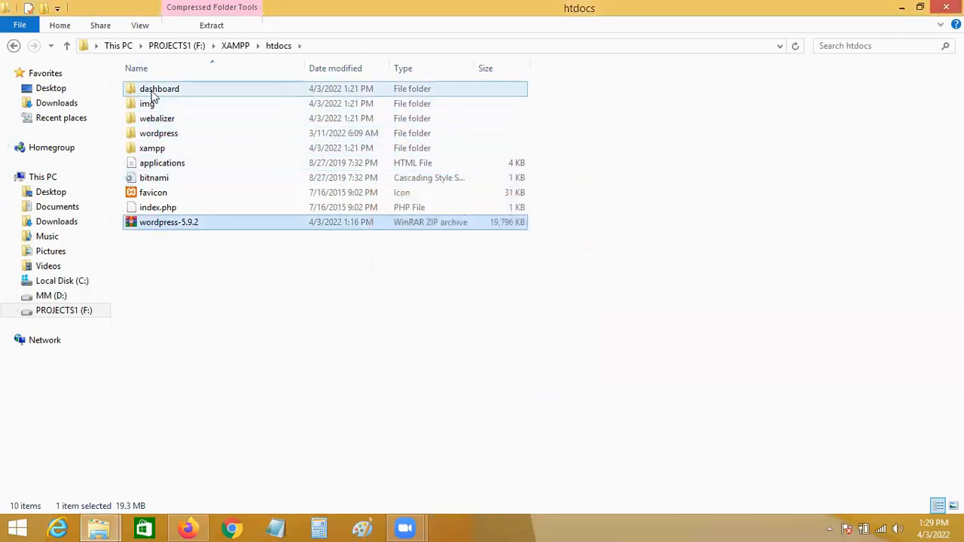
# Check the extracted wordpress folder, then rename it to demowebsite in htdocs.
pyautogui.doubleClick(164, 137)
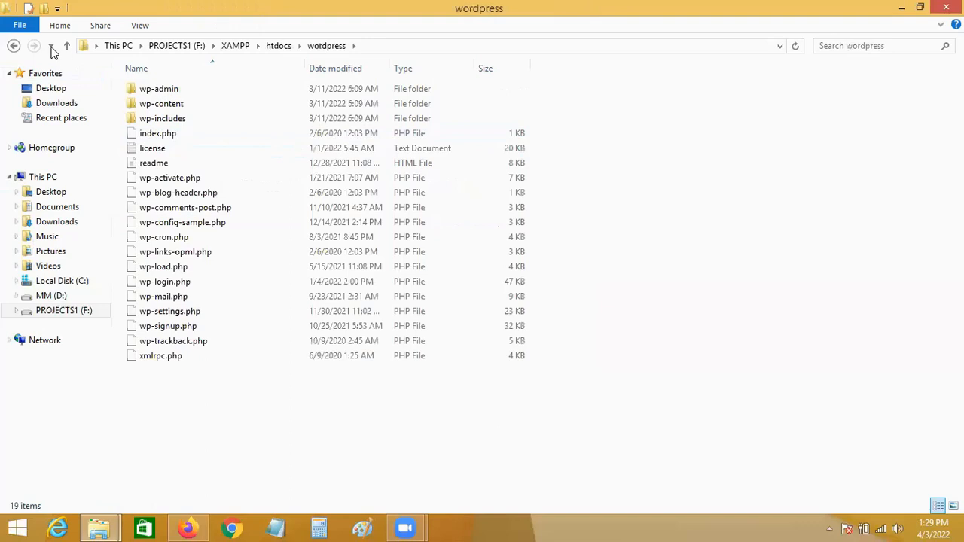
pyautogui.click(14, 46)
pyautogui.click(167, 135)
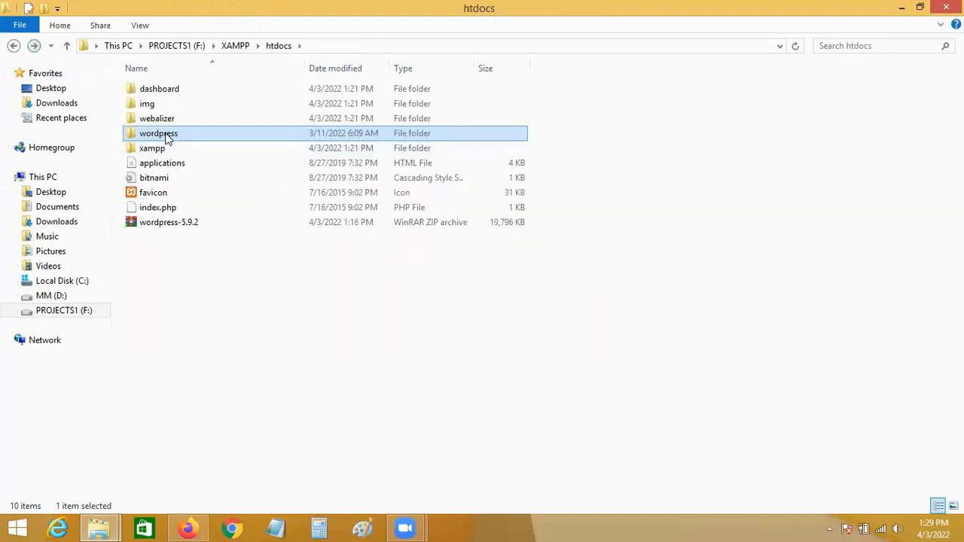
pyautogui.press('BackSpace')
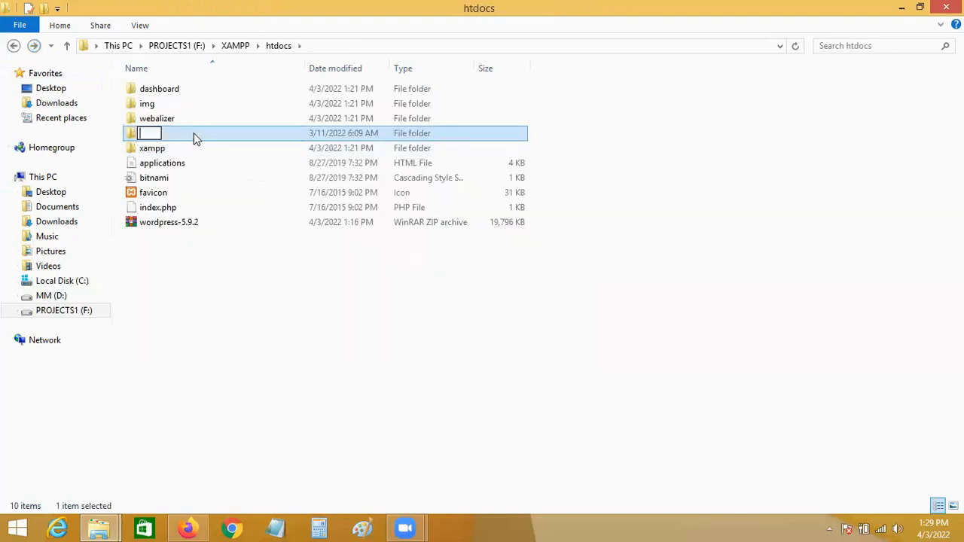
pyautogui.write('demowebsite')
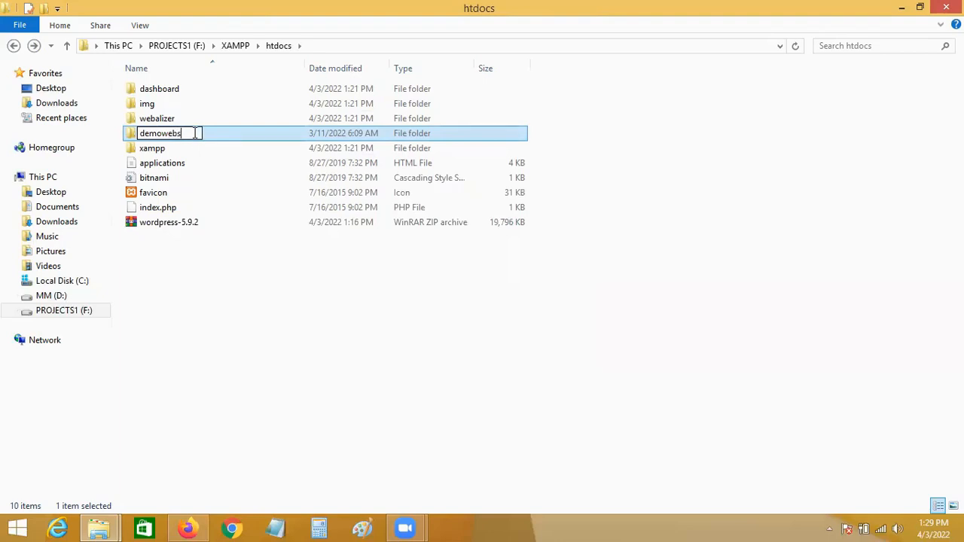
pyautogui.click(204, 262)
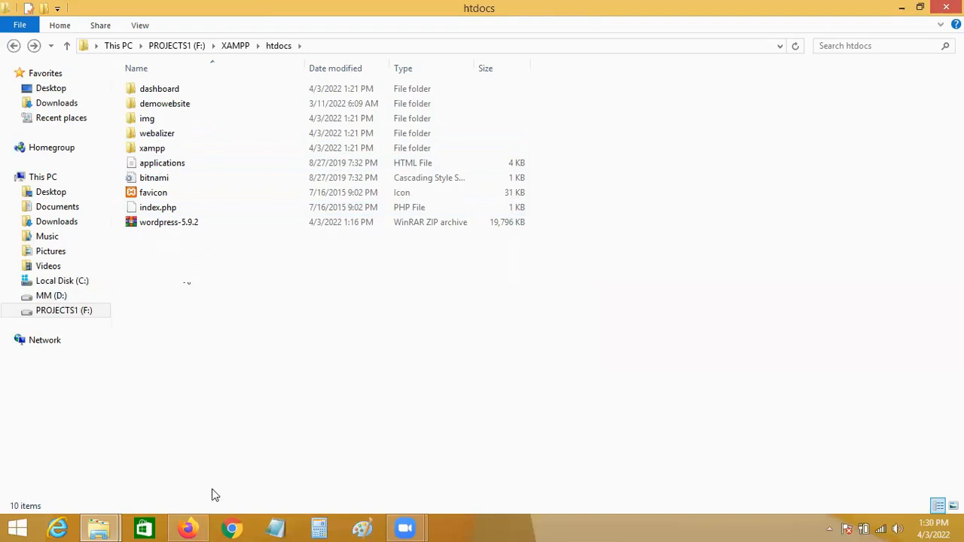
# Open localhost/phpmyadmin in a new Firefox tab.
pyautogui.click(188, 528)
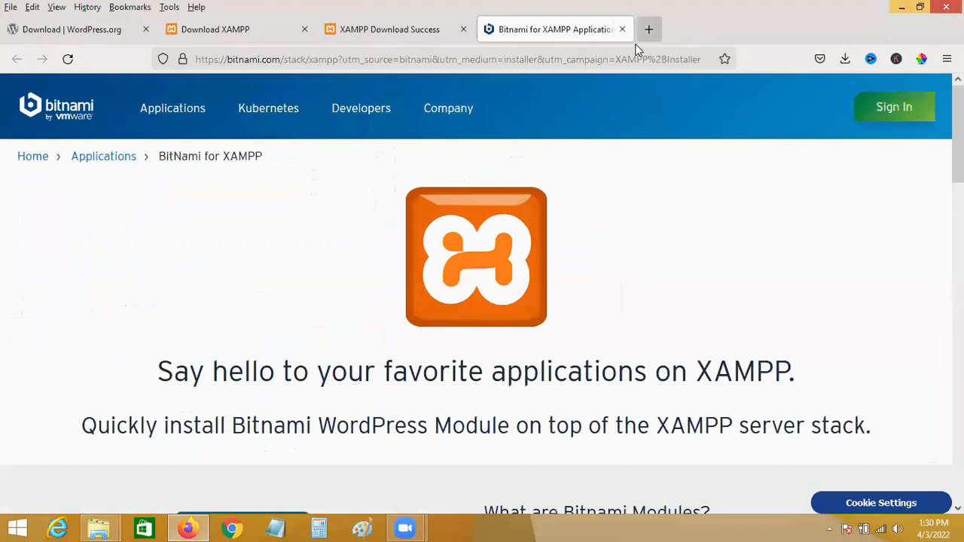
pyautogui.click(649, 30)
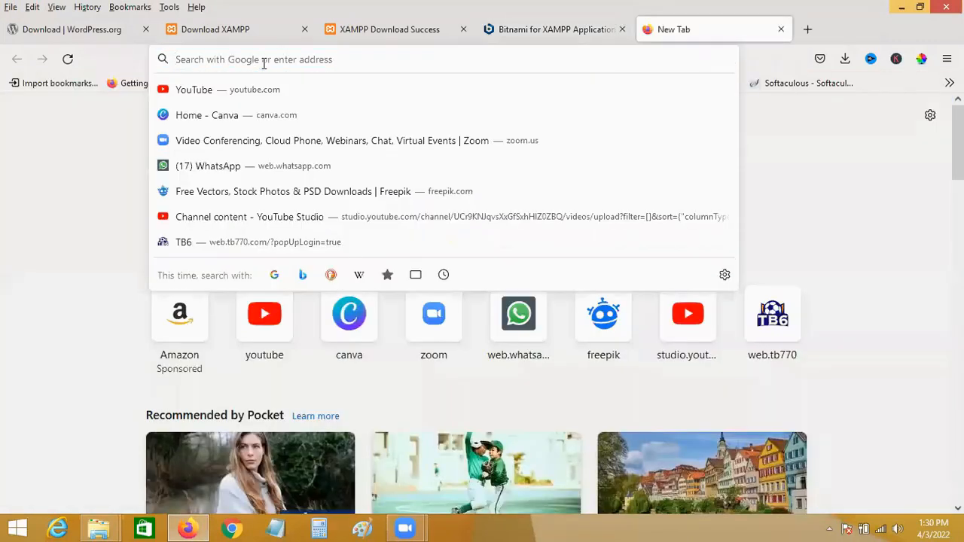
pyautogui.write('local')
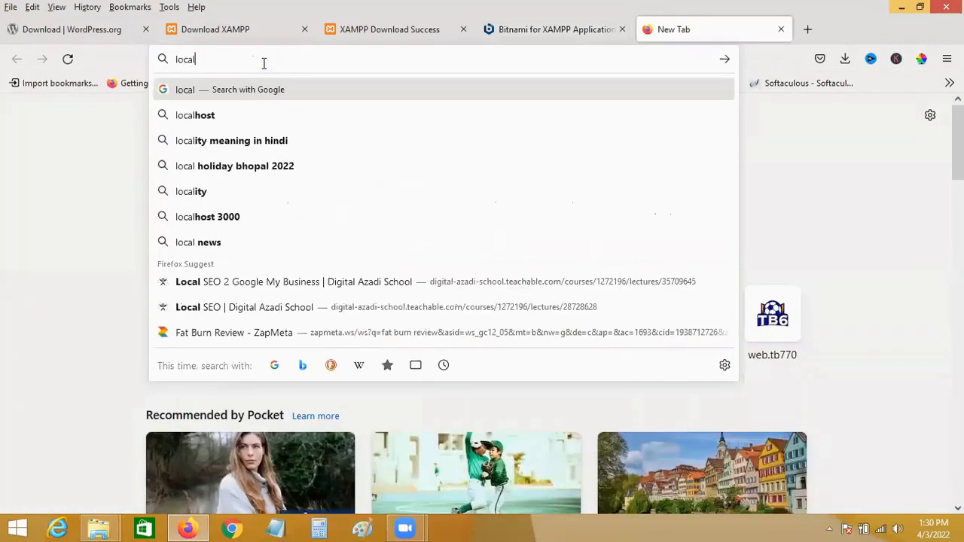
pyautogui.write('host/phpmyadmin')
pyautogui.press('Return')
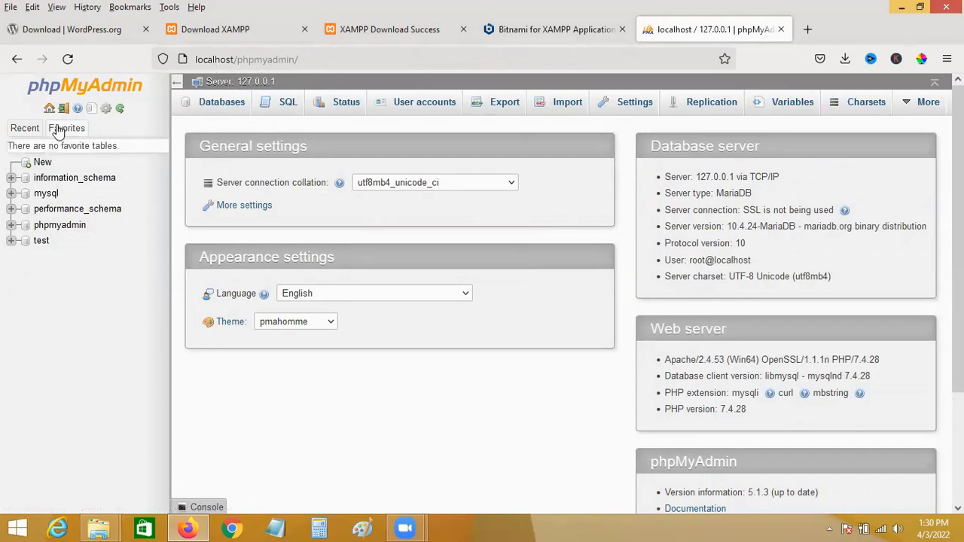
# Create an empty database named demowebsite from phpMyAdmin's Databases page.
pyautogui.click(221, 100)
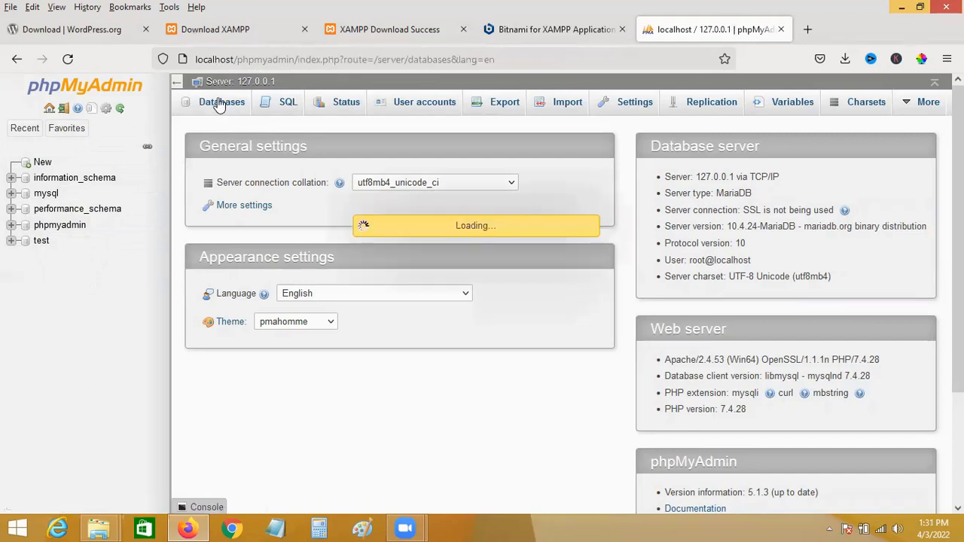
pyautogui.click(247, 199)
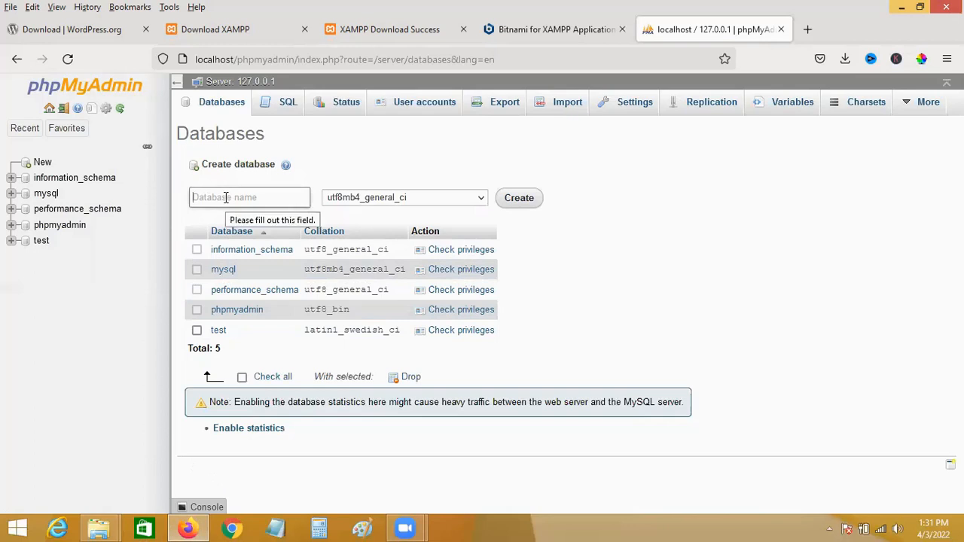
pyautogui.moveTo(97, 527)
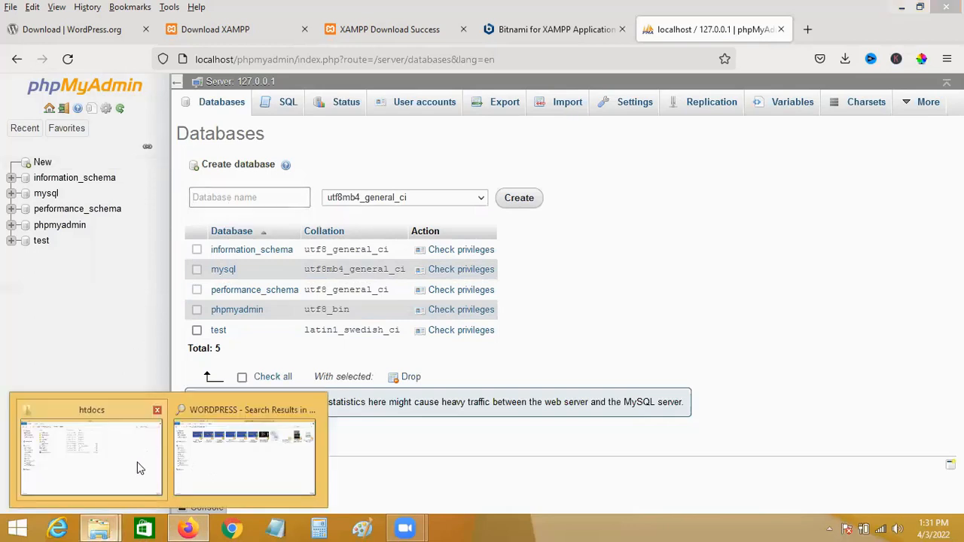
pyautogui.click(118, 462)
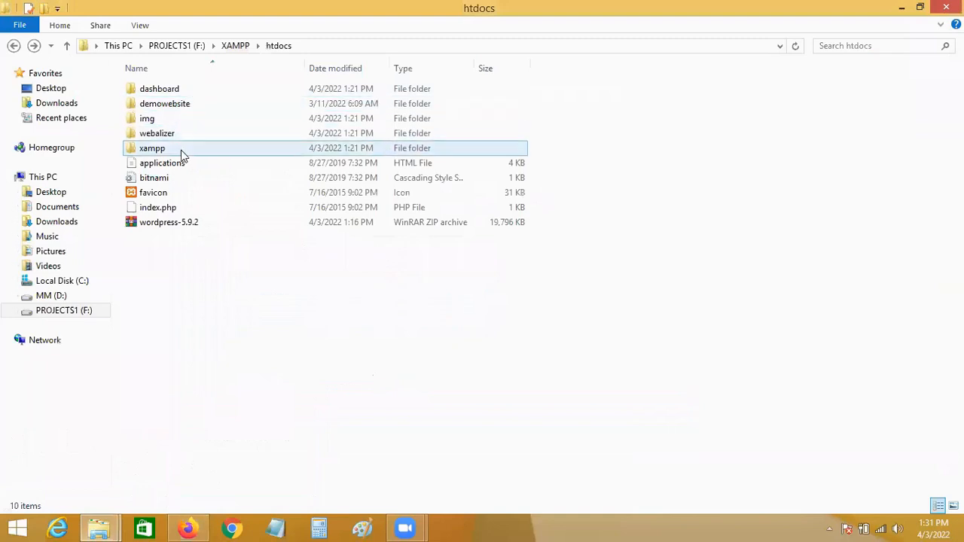
pyautogui.click(900, 9)
pyautogui.click(272, 196)
pyautogui.write('demowebsite')
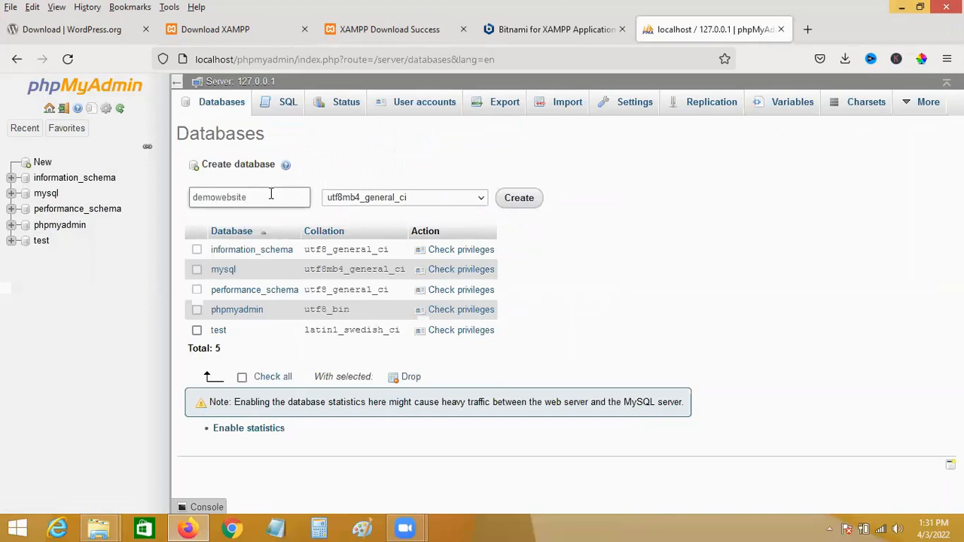
pyautogui.click(518, 198)
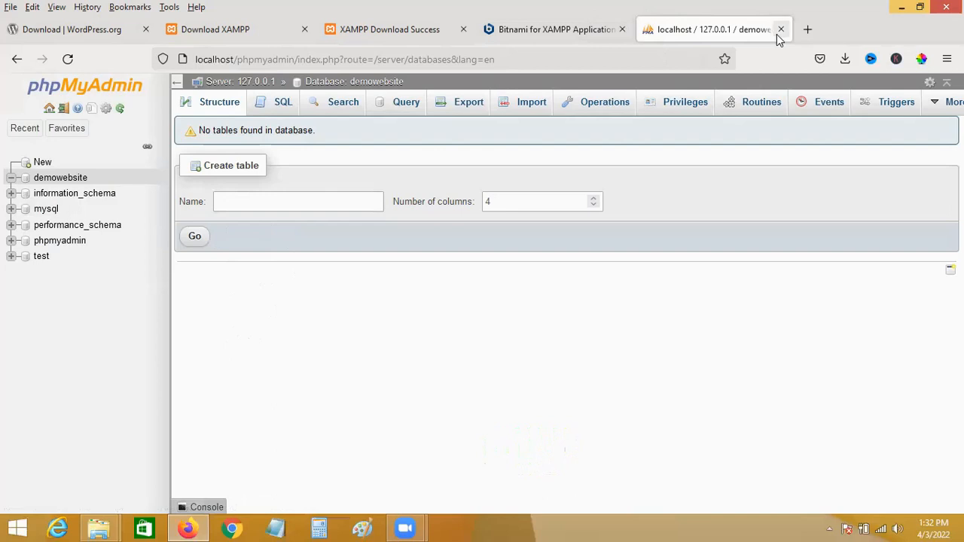
# Close the phpMyAdmin tab and load localhost/demowebsite in a new tab.
pyautogui.click(780, 30)
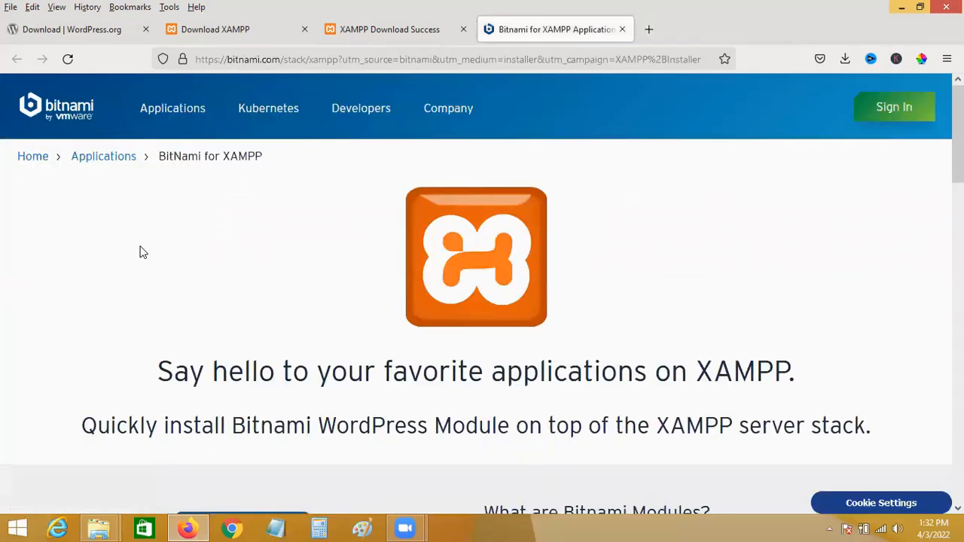
pyautogui.hotkey('ctrl', 't')
pyautogui.write('loca')
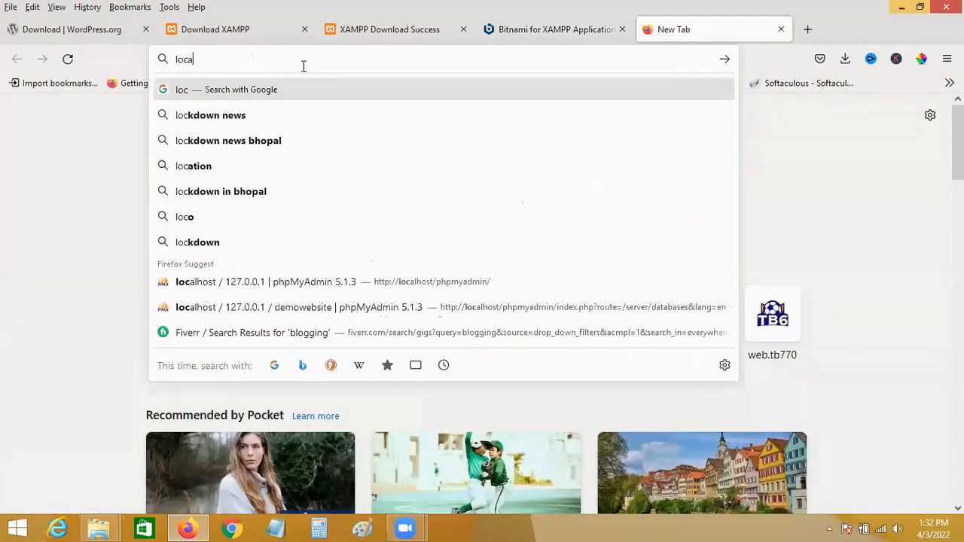
pyautogui.write('lho')
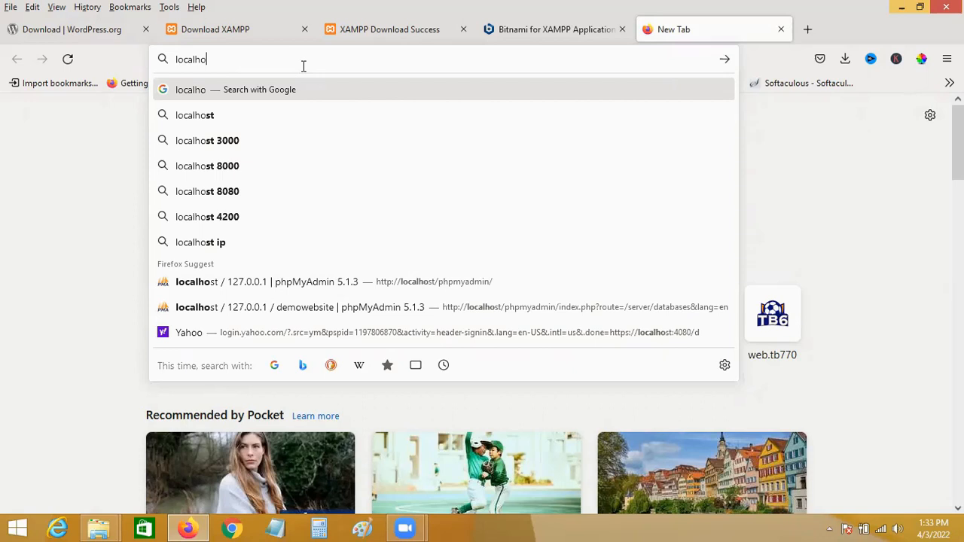
pyautogui.write('st')
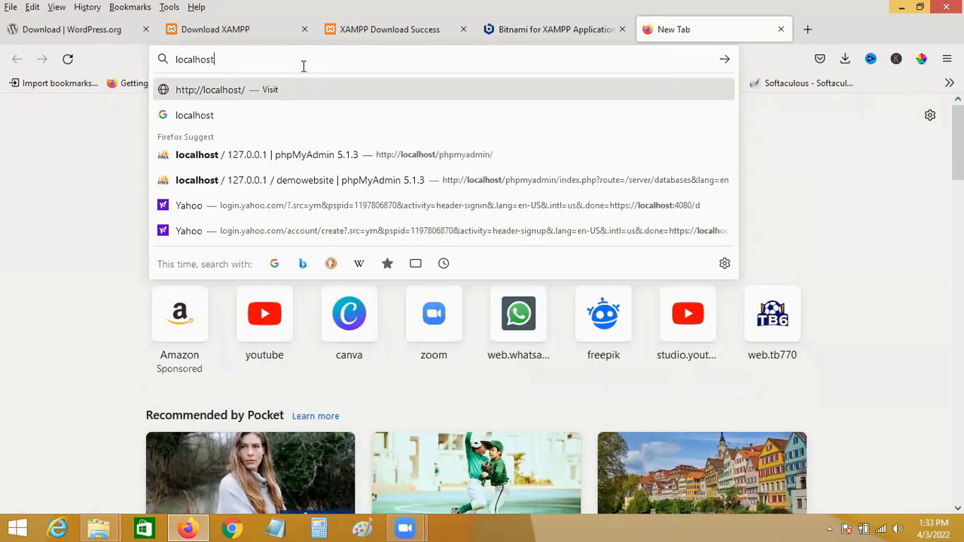
pyautogui.write('/de')
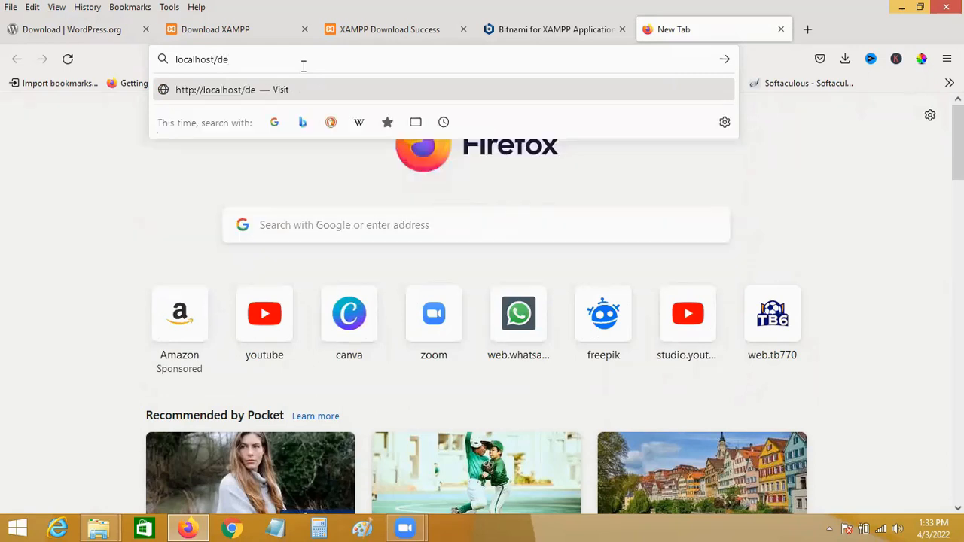
pyautogui.write('mowebsite')
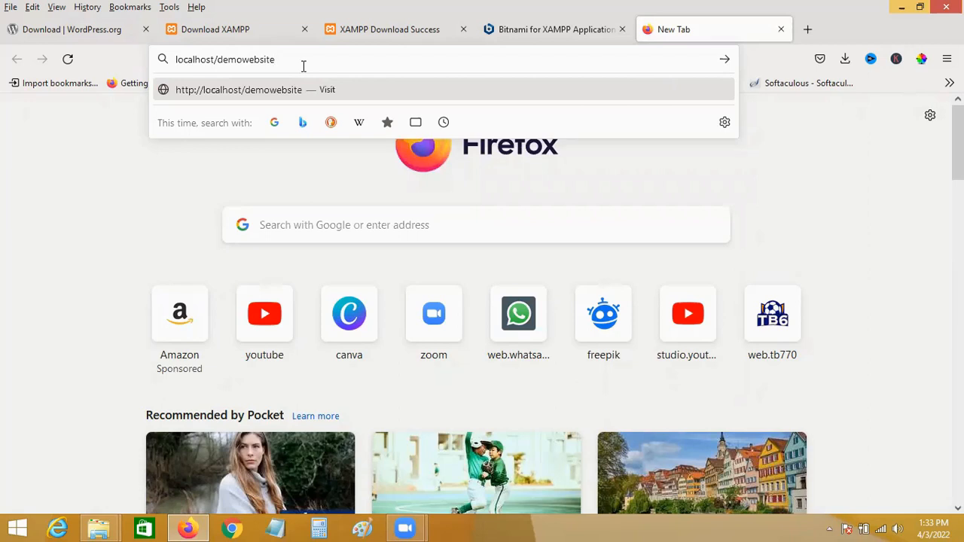
pyautogui.press('Return')
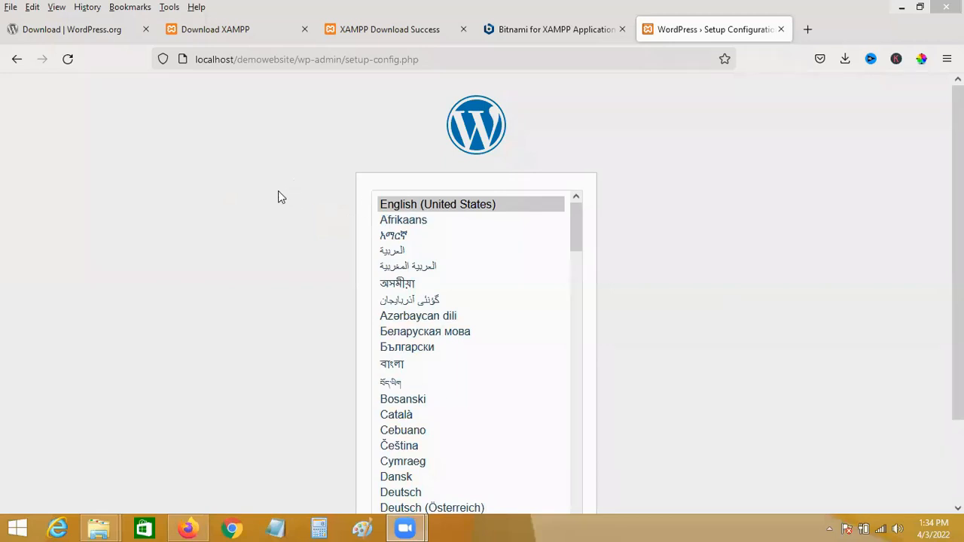
# Continue WordPress setup with English (United States) as the language.
pyautogui.scroll(-1, 207, 231)
pyautogui.scroll(-1, 205, 231)
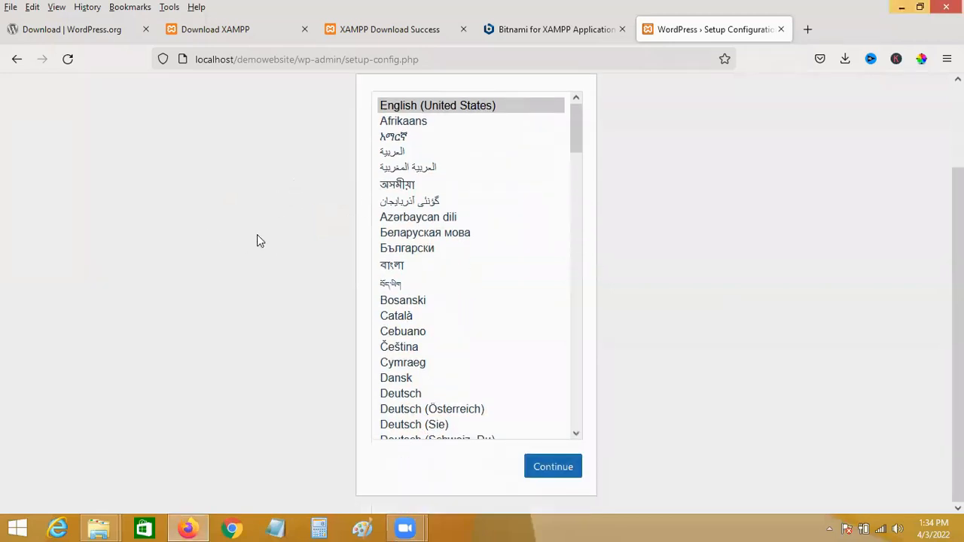
pyautogui.click(554, 468)
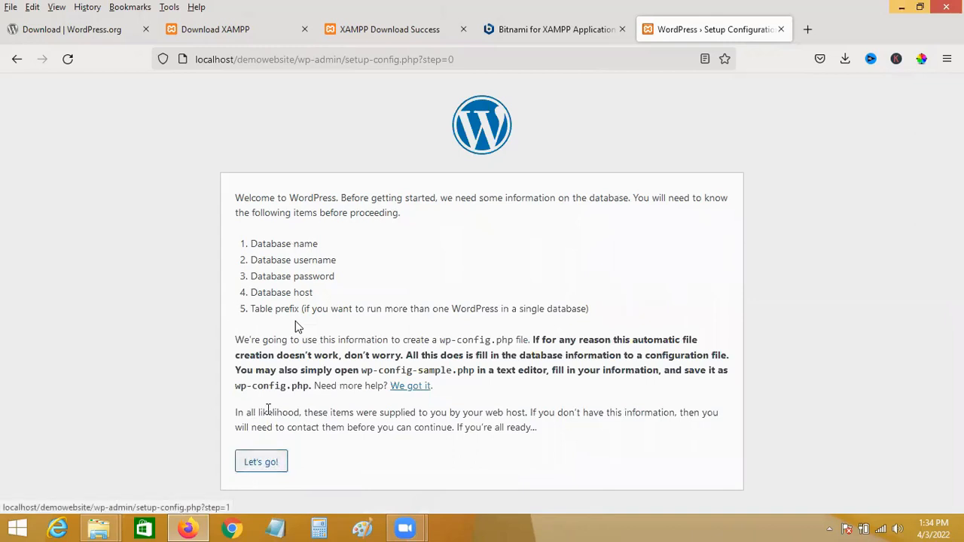
# Fill the database form with demowebsite, username root and an empty password, then open Notepad.
pyautogui.click(271, 460)
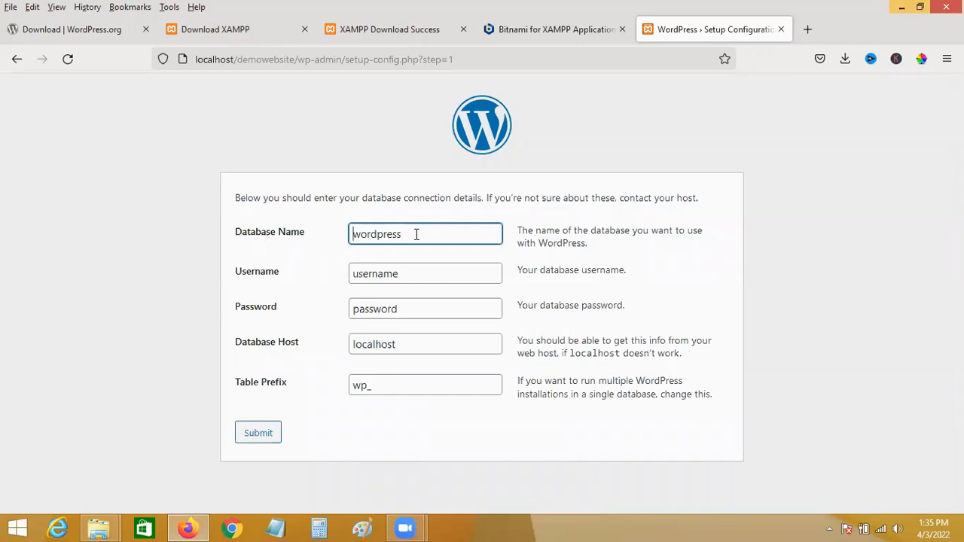
pyautogui.moveTo(415, 233); pyautogui.dragTo(332, 234)
pyautogui.press('BackSpace')
pyautogui.moveTo(414, 274); pyautogui.dragTo(323, 275)
pyautogui.press('BackSpace')
pyautogui.write('root')
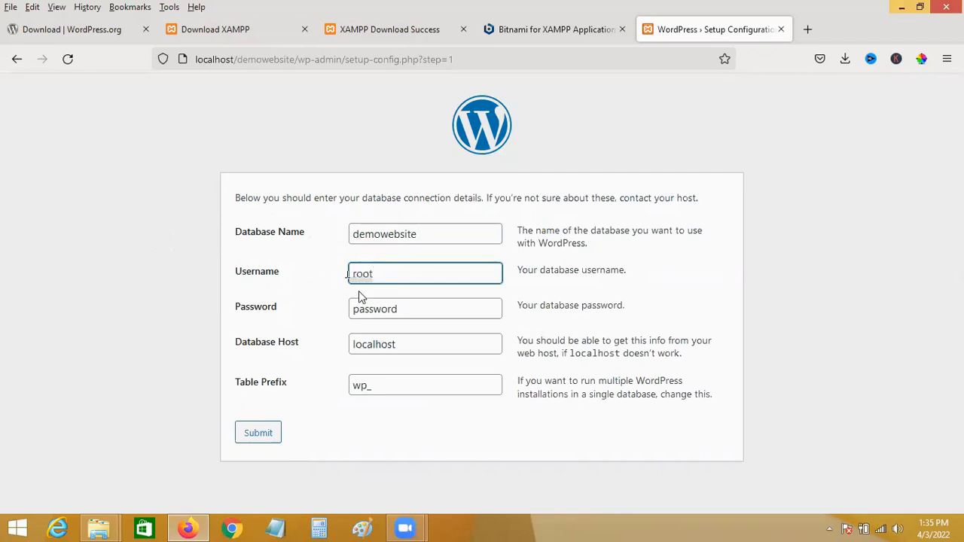
pyautogui.moveTo(414, 309); pyautogui.dragTo(306, 323)
pyautogui.press('BackSpace')
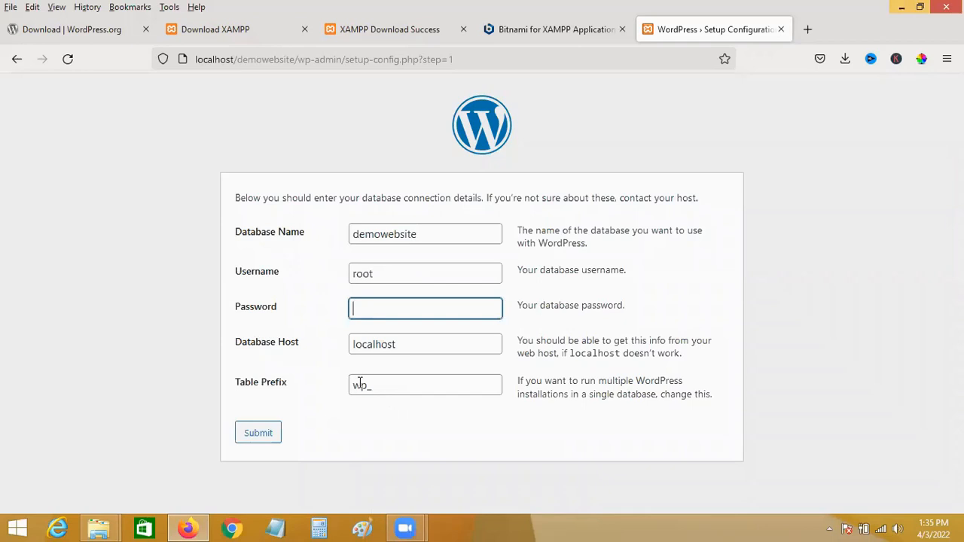
pyautogui.click(276, 528)
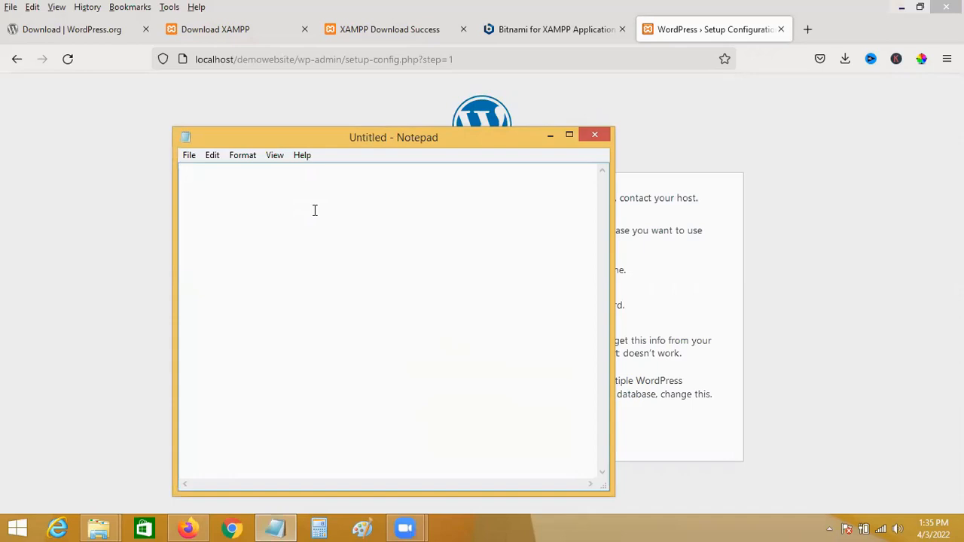
# Type the line col1 | col2 in Notepad.
pyautogui.write('clo')
pyautogui.press('BackSpace')
pyautogui.press('BackSpace')
pyautogui.write('ol1 ')
pyautogui.write('col2')
pyautogui.click(211, 172)
pyautogui.write('\\')
pyautogui.press('BackSpace')
pyautogui.write('|')
# Add a second line wp_username, select it, and minimize Notepad.
pyautogui.press('Return')
pyautogui.press('Return')
pyautogui.write('username')
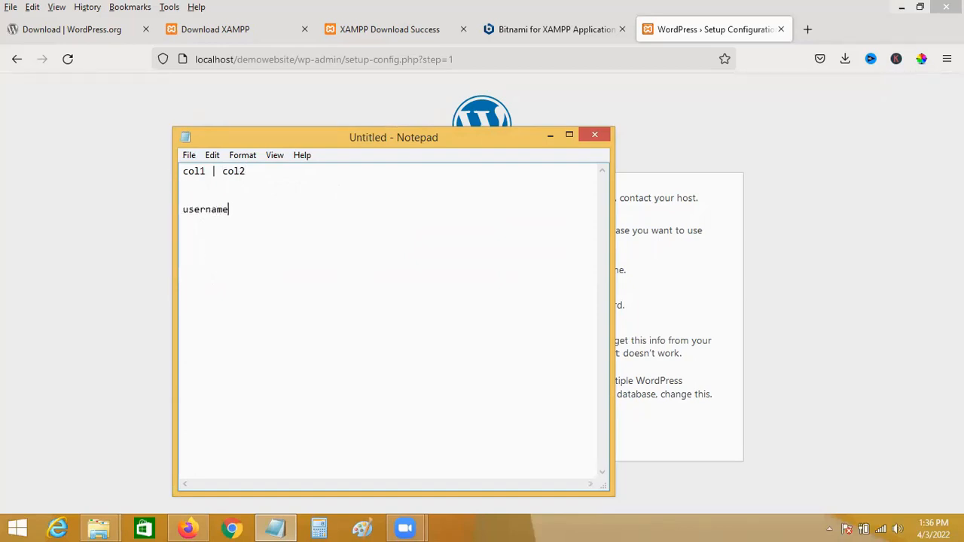
pyautogui.click(183, 211)
pyautogui.write('wp_')
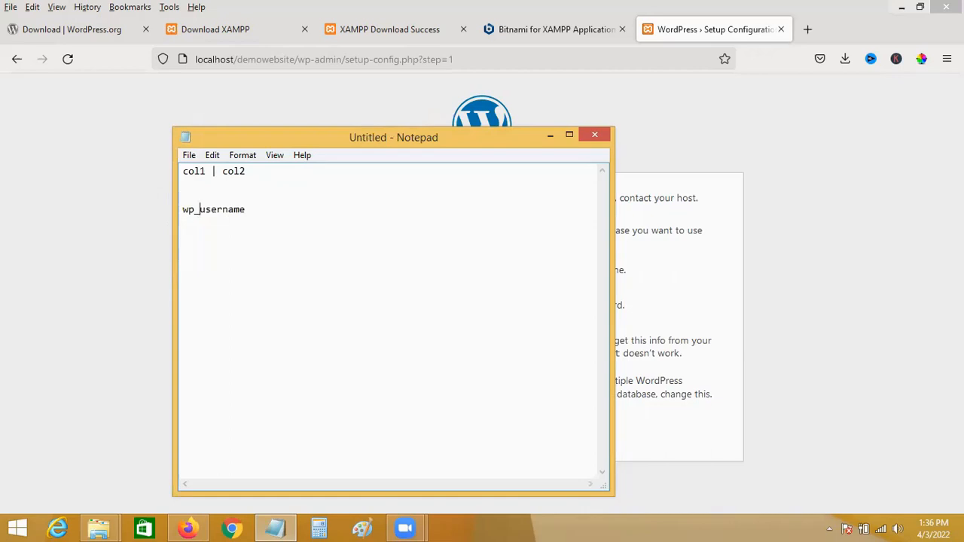
pyautogui.moveTo(239, 215); pyautogui.dragTo(175, 221)
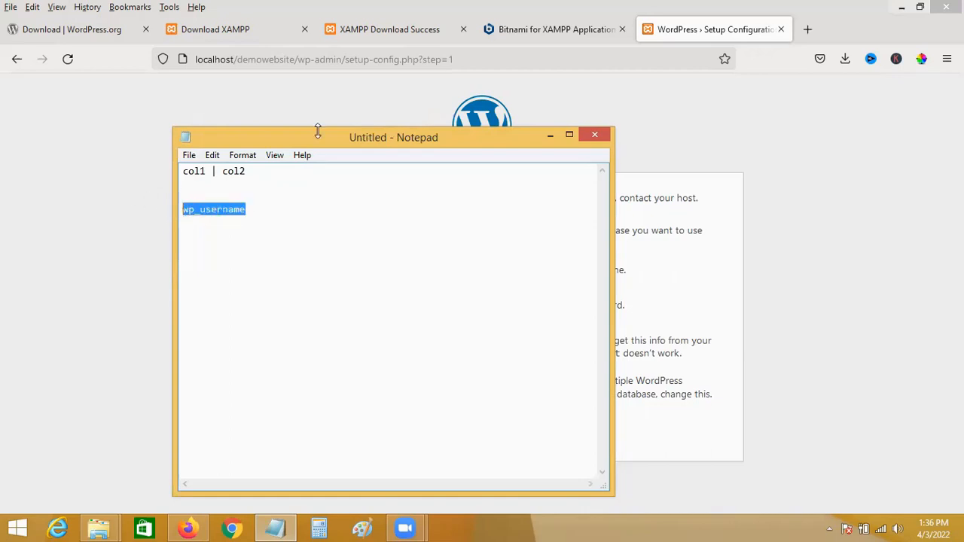
pyautogui.click(549, 139)
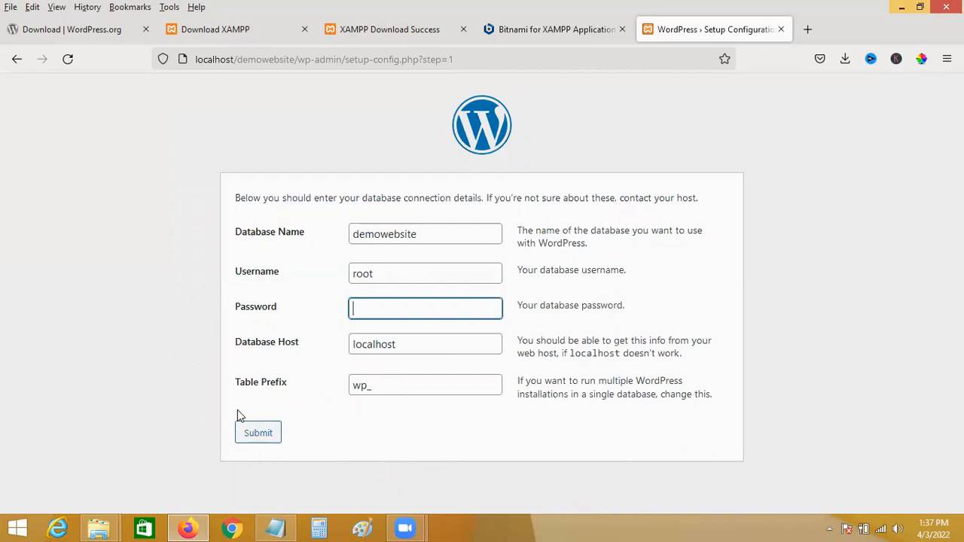
# Submit the database details and run the WordPress installation.
pyautogui.click(257, 436)
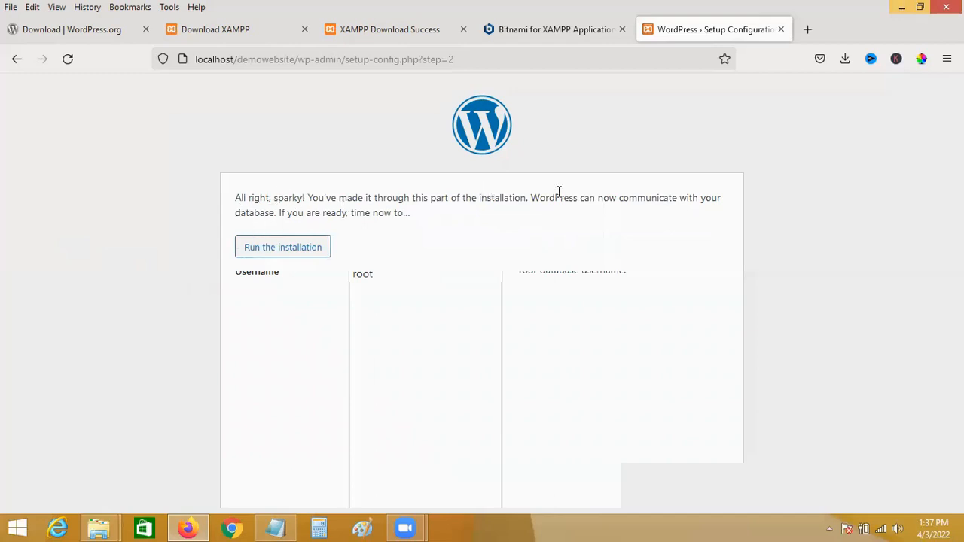
pyautogui.click(288, 253)
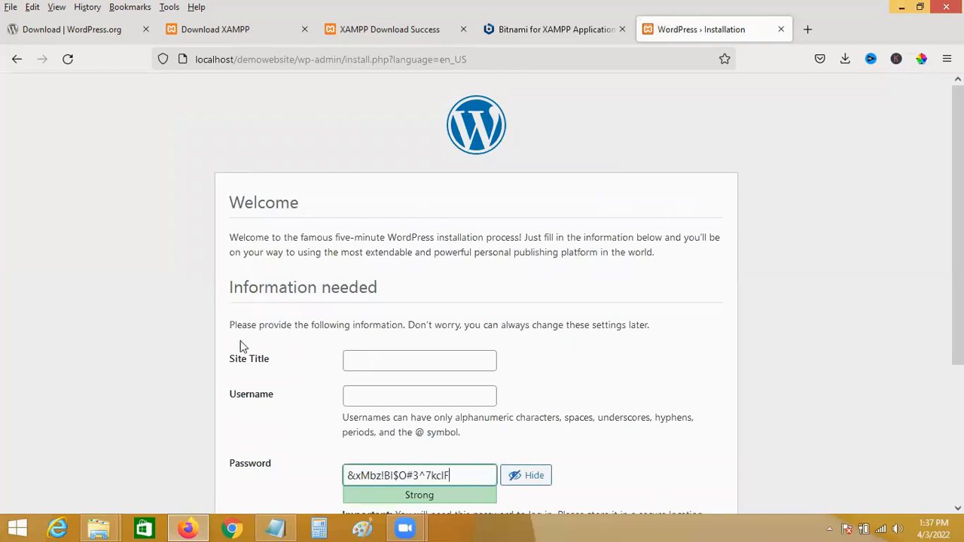
# Enter site title demo and username admin on the install form.
pyautogui.click(380, 363)
pyautogui.write('demo')
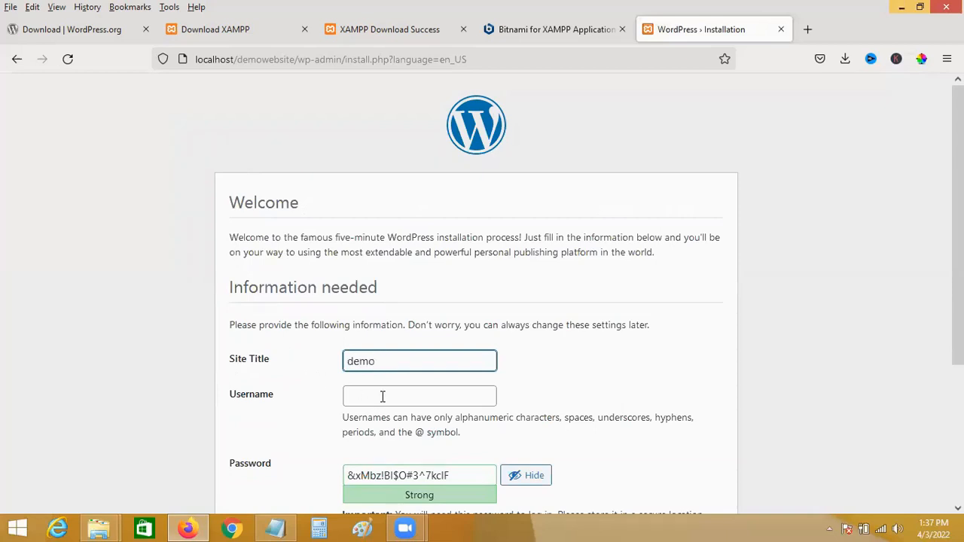
pyautogui.click(382, 397)
pyautogui.write('admin')
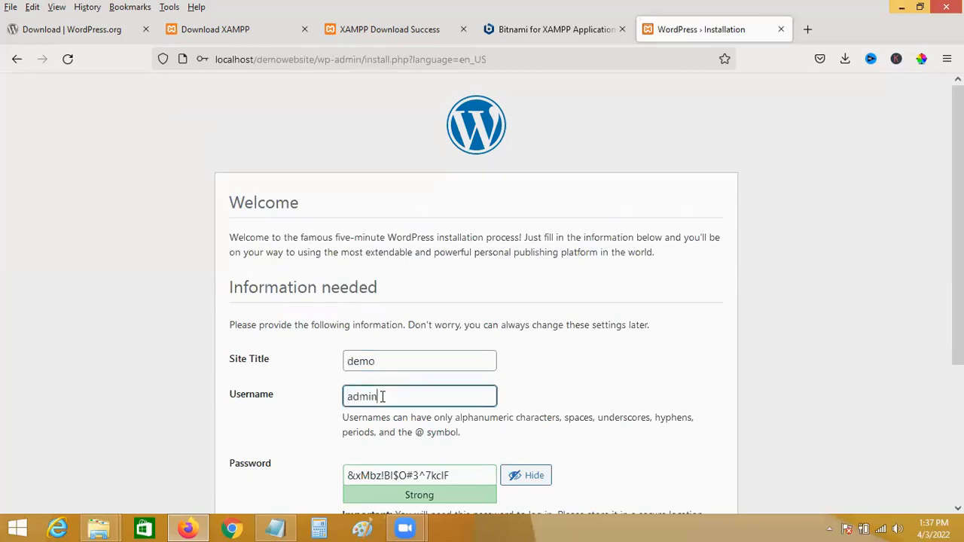
pyautogui.scroll(-2, 452, 407)
pyautogui.tripleClick(458, 403)
pyautogui.press('BackSpace')
pyautogui.write('ad')
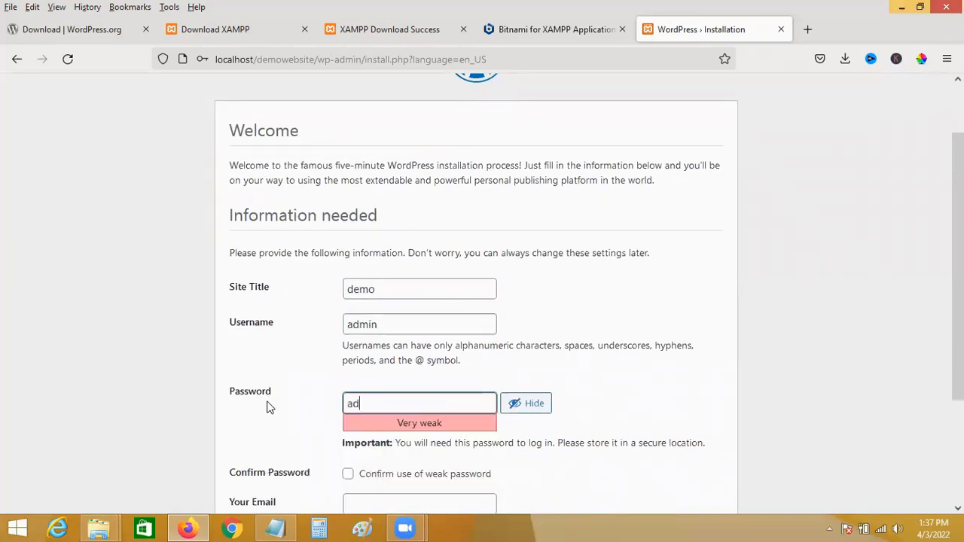
pyautogui.write('min123')
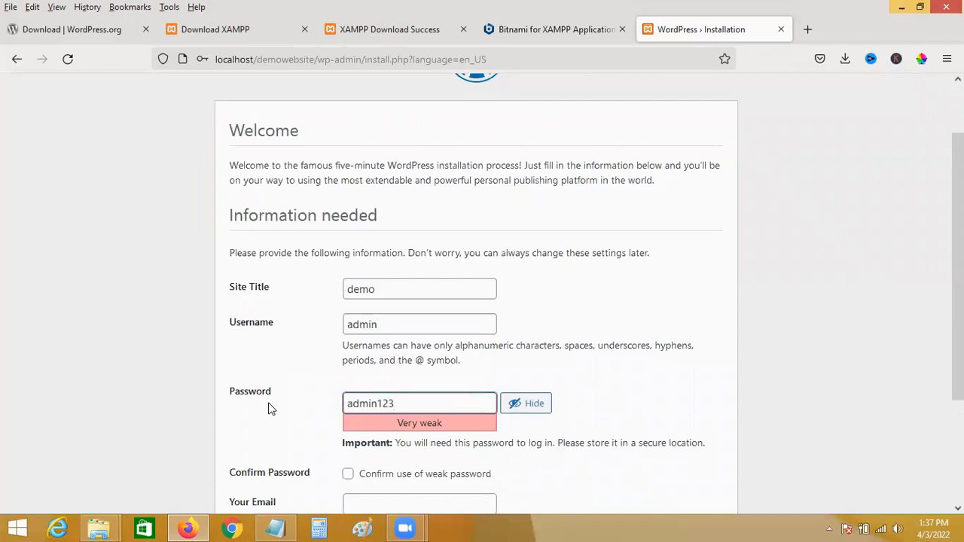
pyautogui.scroll(-2, 270, 407)
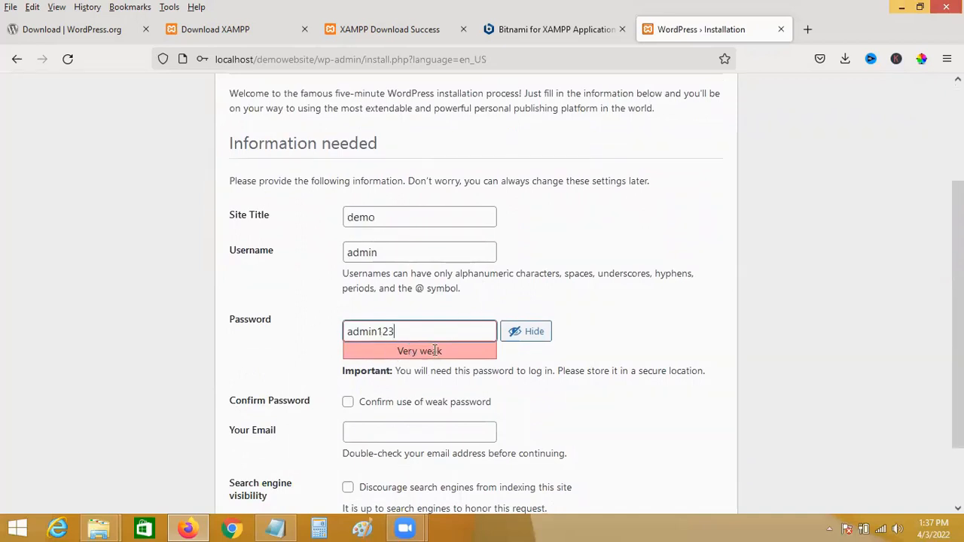
pyautogui.click(380, 332)
pyautogui.write('@')
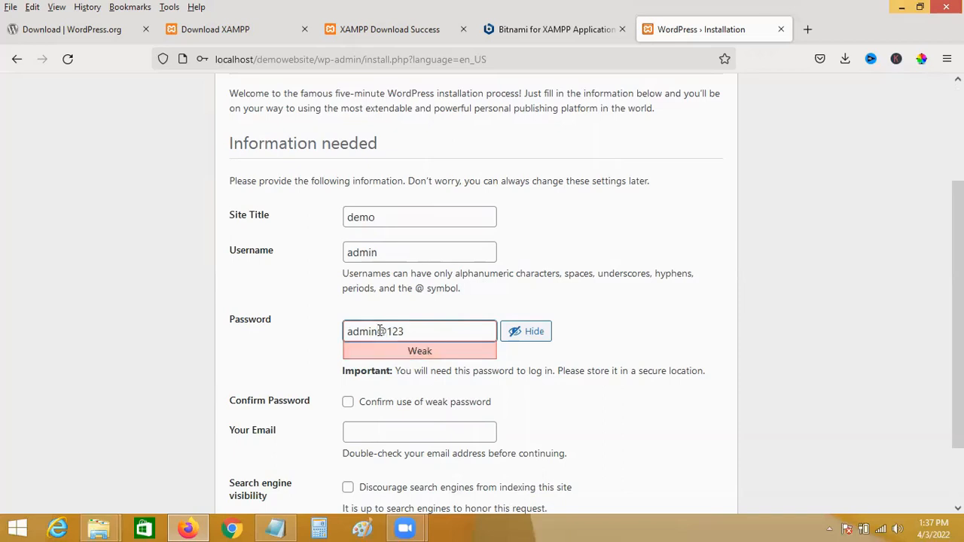
pyautogui.press('BackSpace')
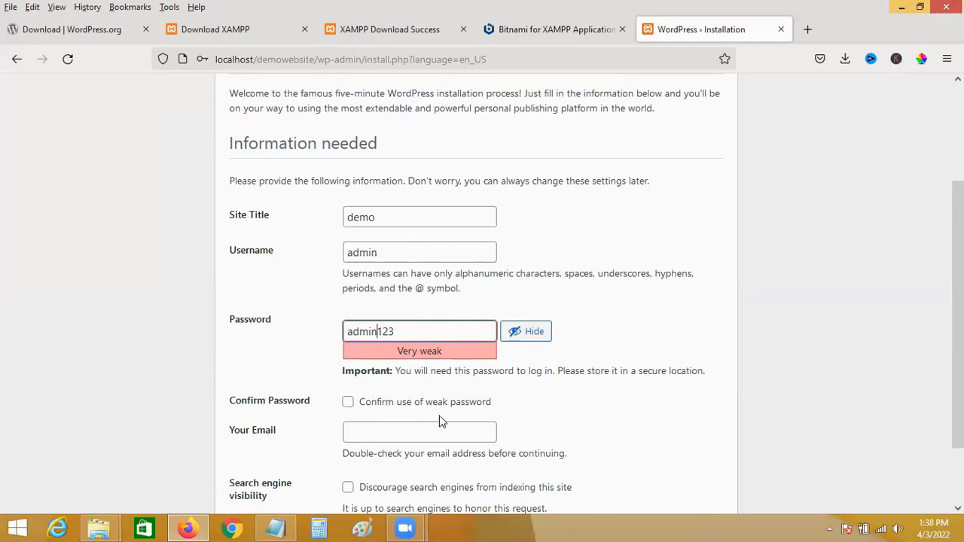
# Confirm the weak password, enter the administrator e-mail, install WordPress and dismiss the save-login prompt.
pyautogui.click(347, 402)
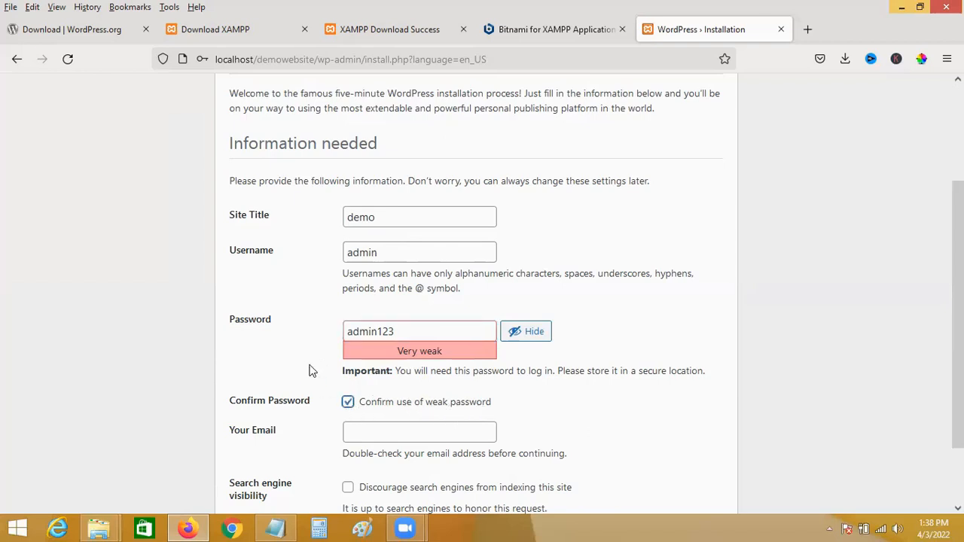
pyautogui.scroll(-2, 309, 368)
pyautogui.click(369, 352)
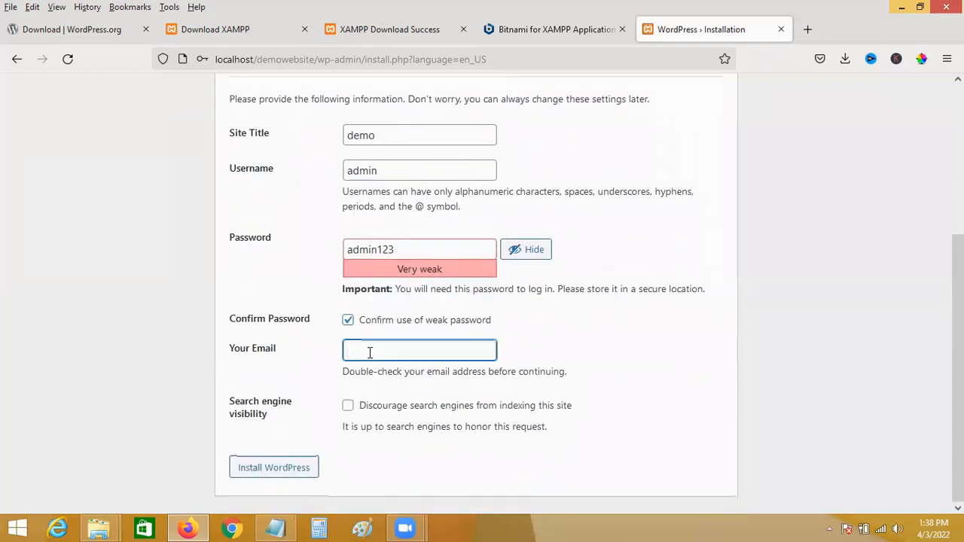
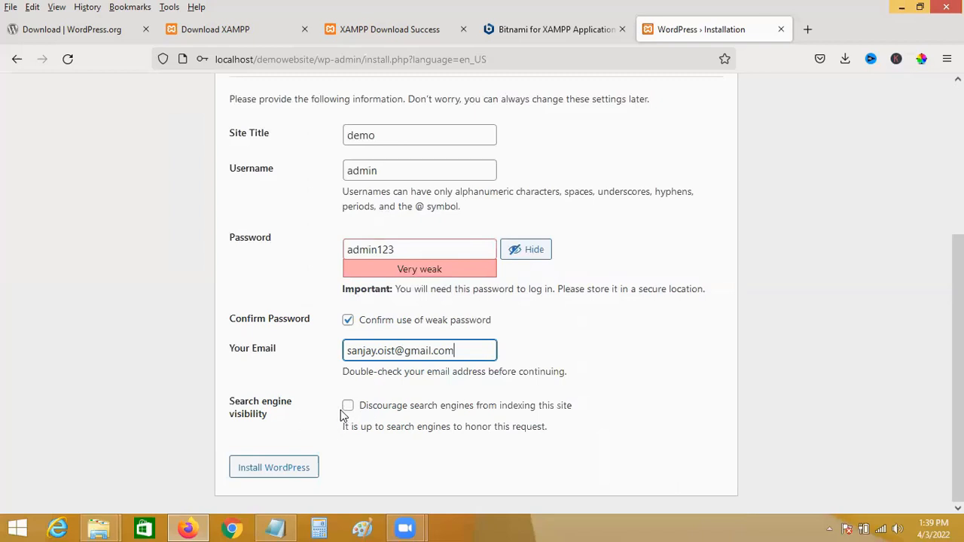
pyautogui.click(275, 468)
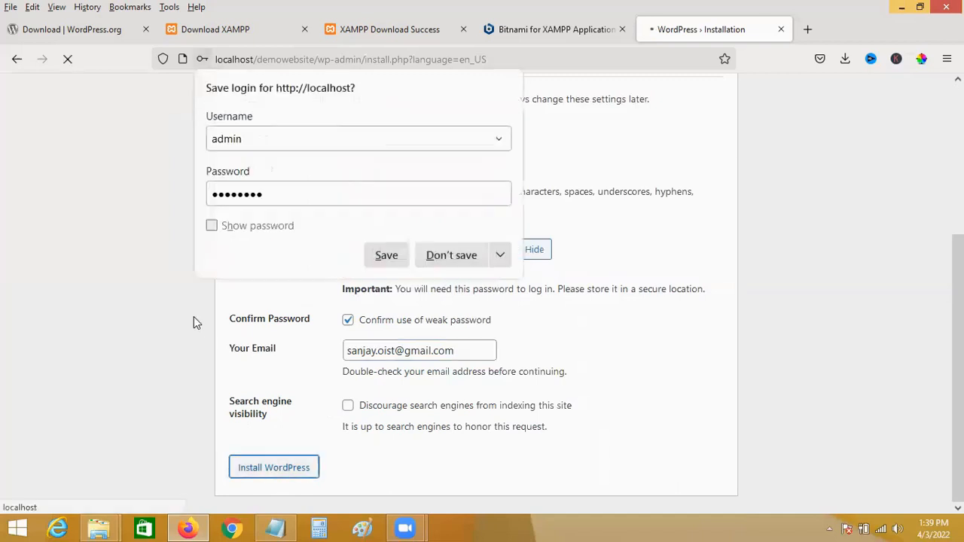
pyautogui.click(386, 256)
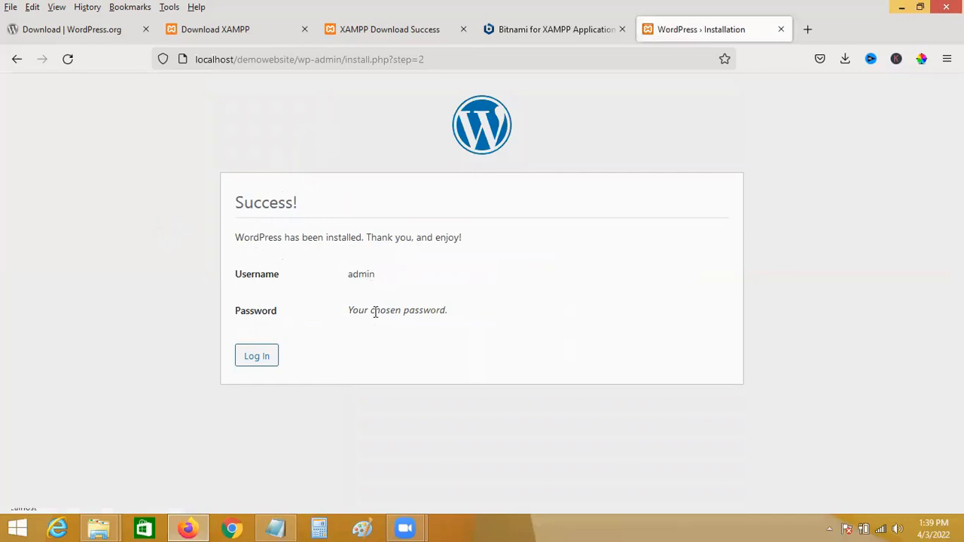
# Log in as admin with Remember Me ticked to reach the Dashboard.
pyautogui.click(255, 365)
pyautogui.click(259, 357)
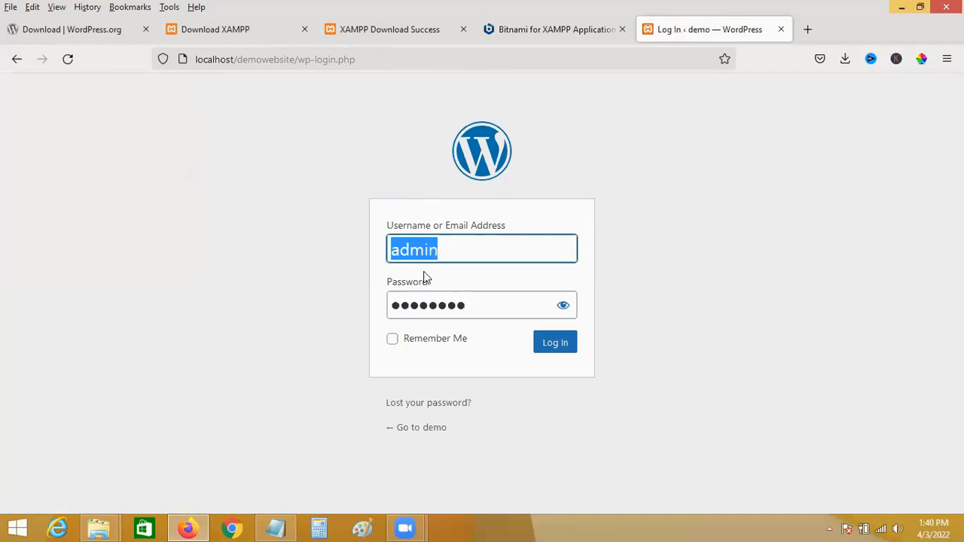
pyautogui.click(393, 341)
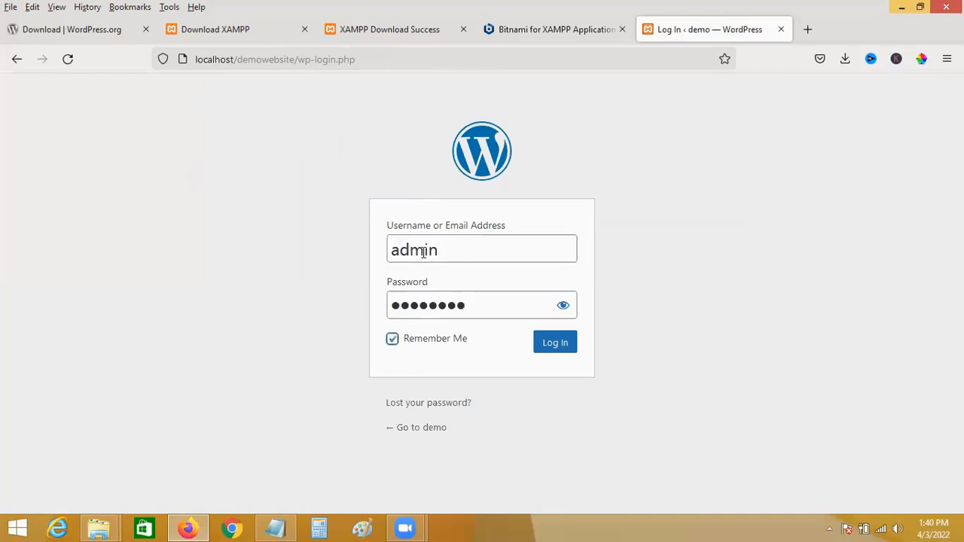
pyautogui.click(563, 305)
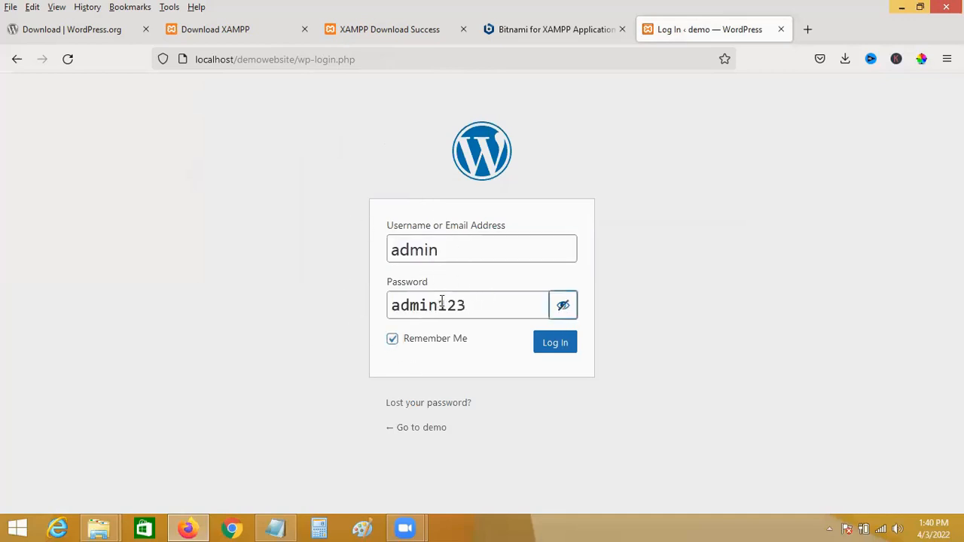
pyautogui.click(565, 305)
pyautogui.click(554, 344)
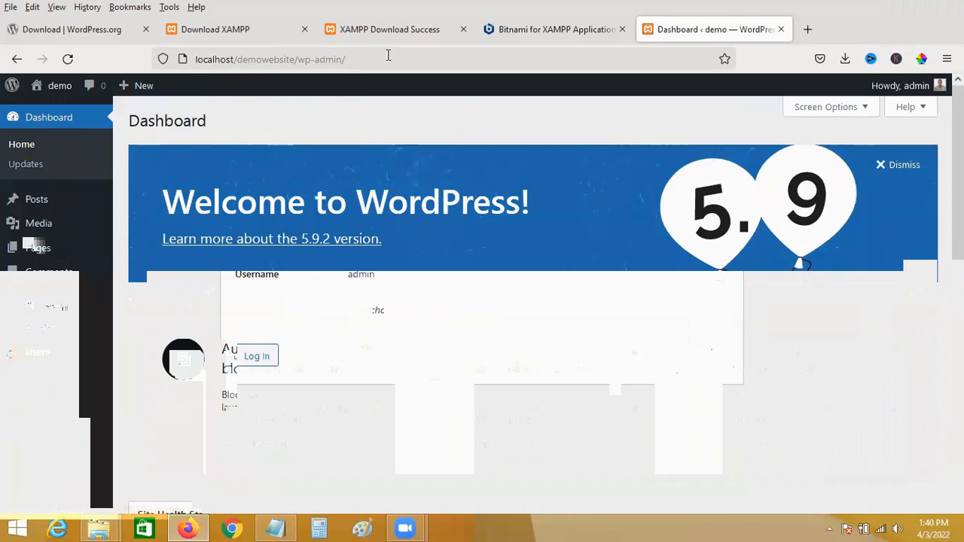
# Load localhost/demowebsite/ in a new tab, scroll its front page, and return to the site's home page.
pyautogui.click(808, 32)
pyautogui.click(491, 63)
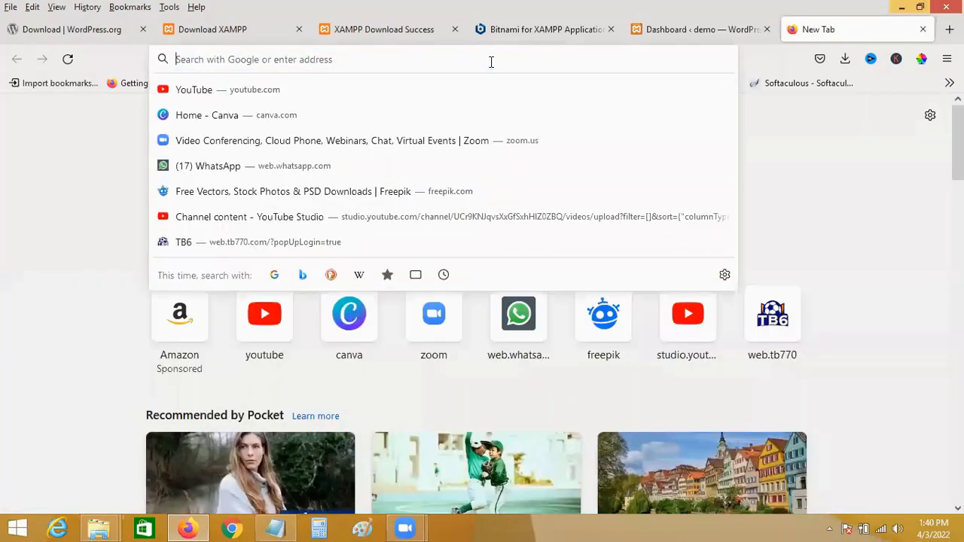
pyautogui.write('local')
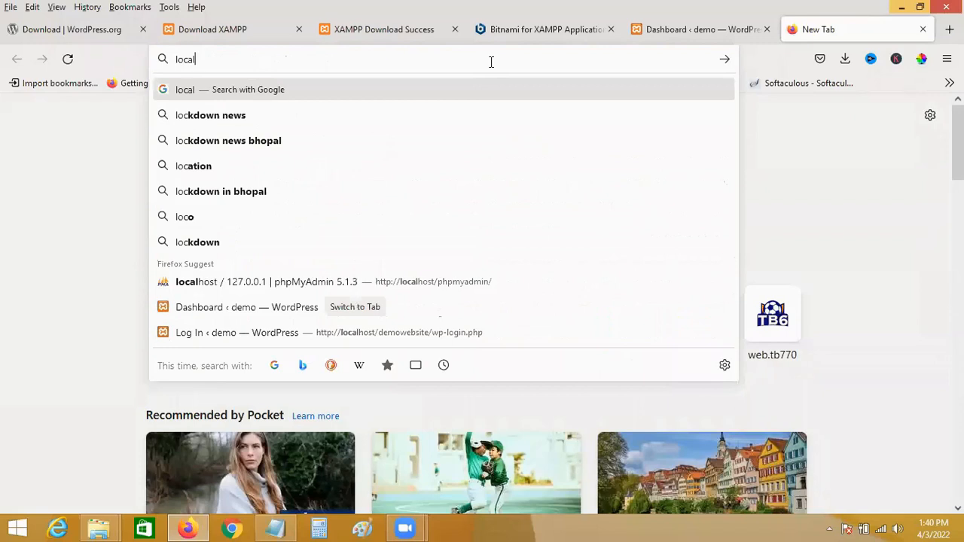
pyautogui.write('hos')
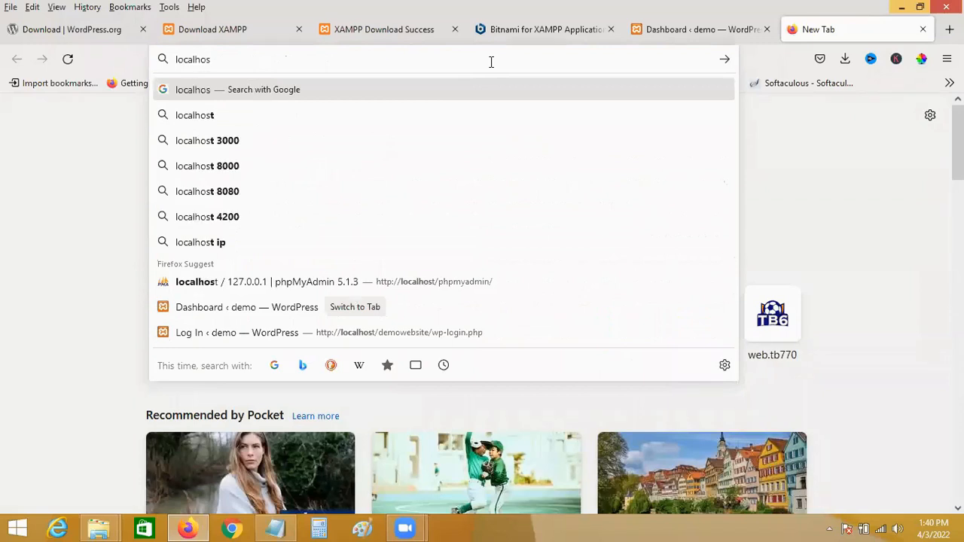
pyautogui.write('t/')
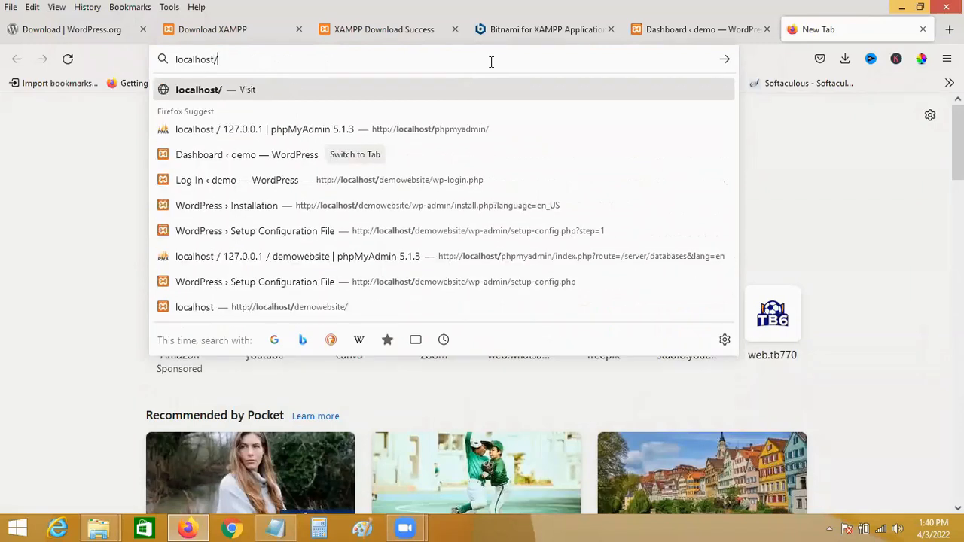
pyautogui.write('demowebs')
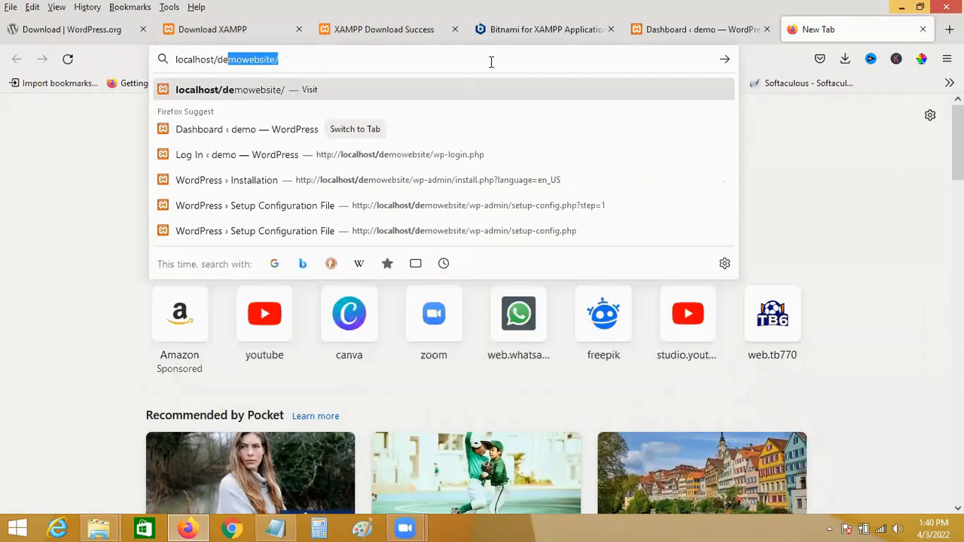
pyautogui.write('ite/')
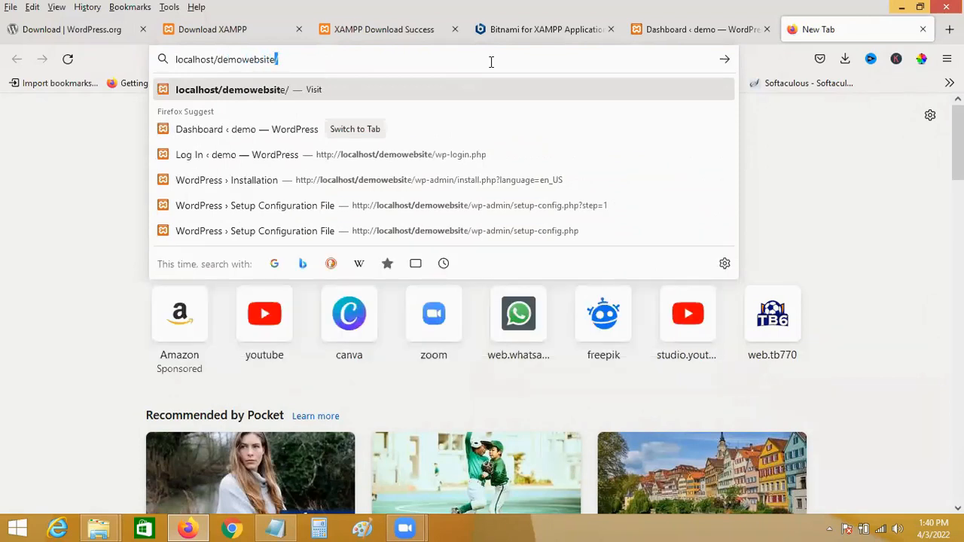
pyautogui.press('Return')
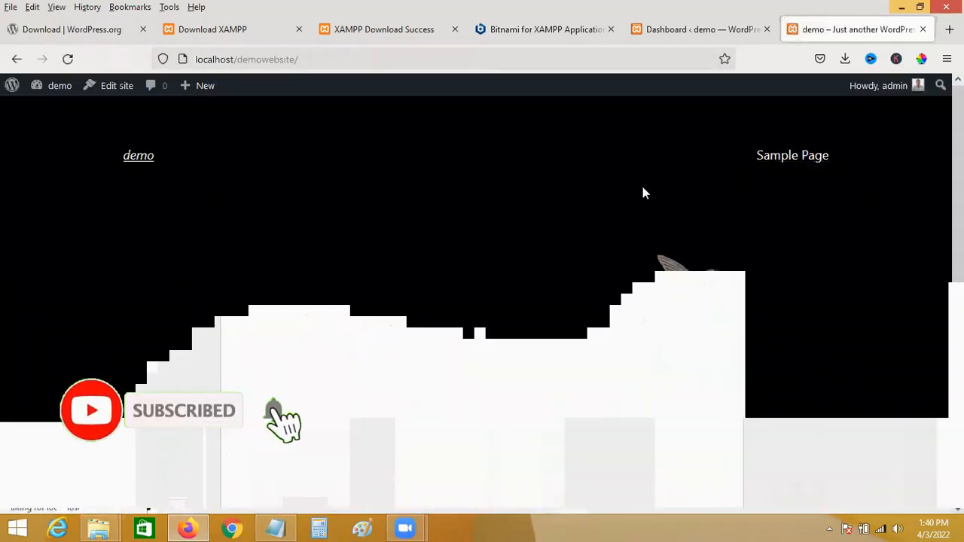
pyautogui.scroll(-5, 527, 286)
pyautogui.scroll(-2, 305, 233)
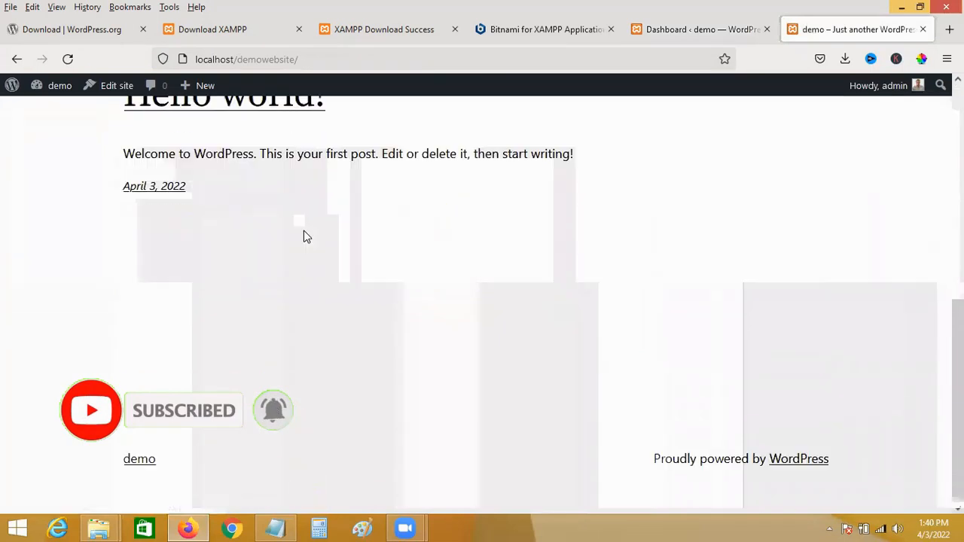
pyautogui.click(304, 229)
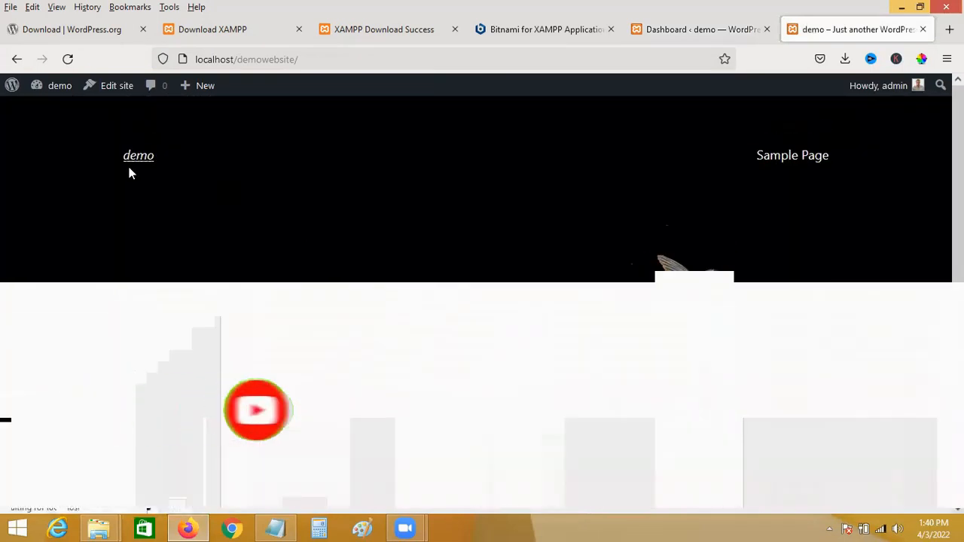
pyautogui.click(663, 30)
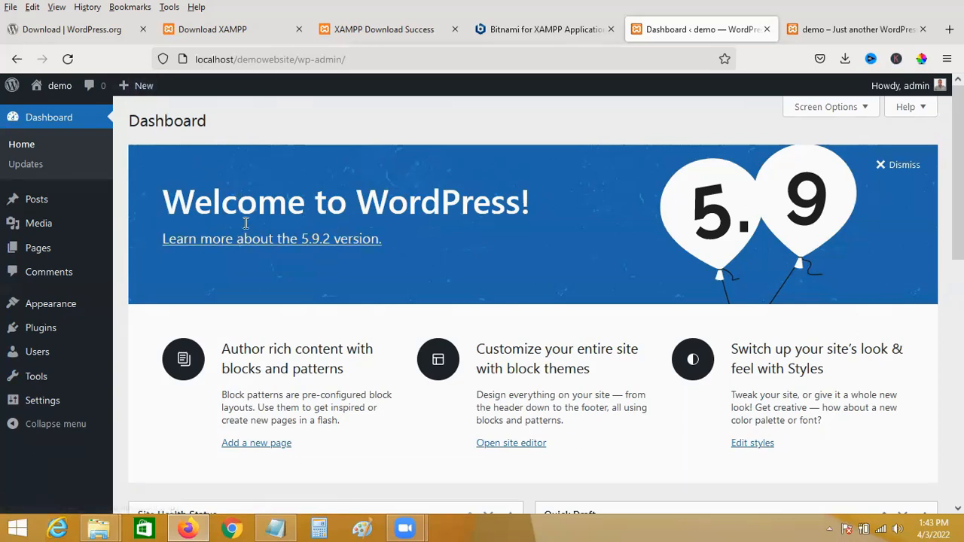
pyautogui.click(818, 35)
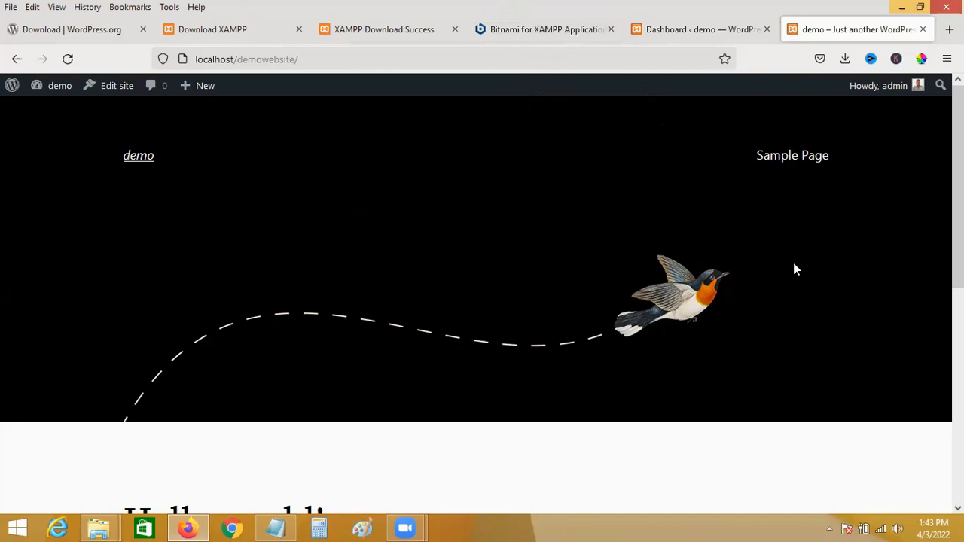
# Close the WORDPRESS search results window and get back to the htdocs folder.
pyautogui.click(901, 7)
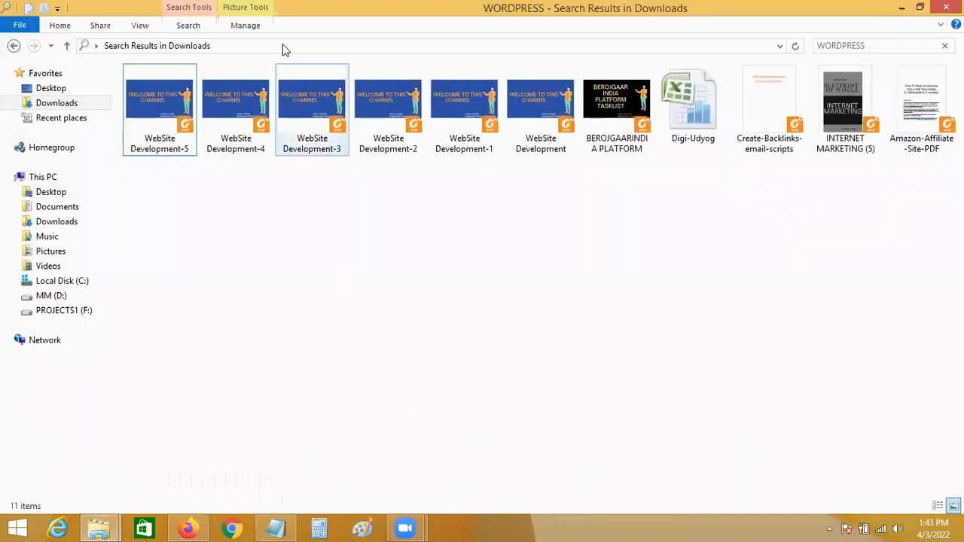
pyautogui.click(945, 7)
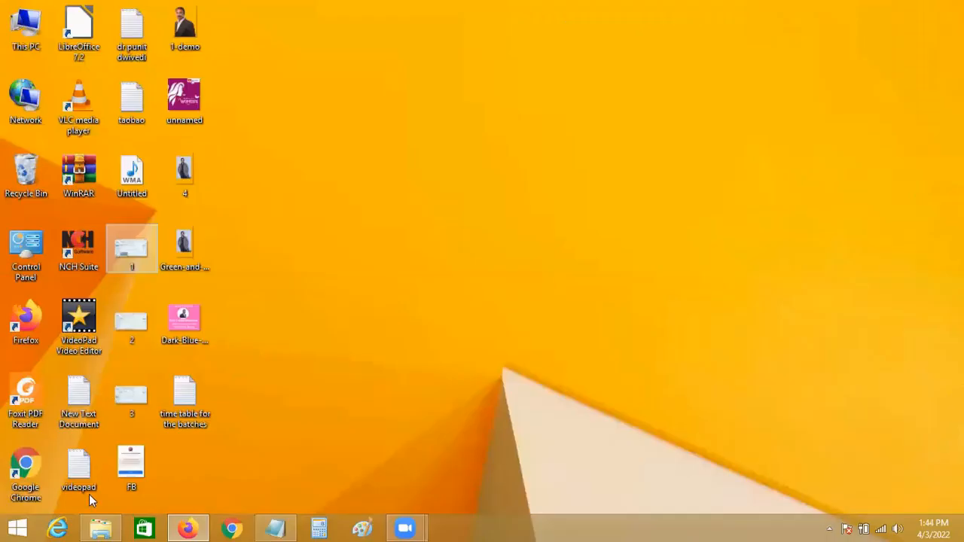
pyautogui.click(99, 529)
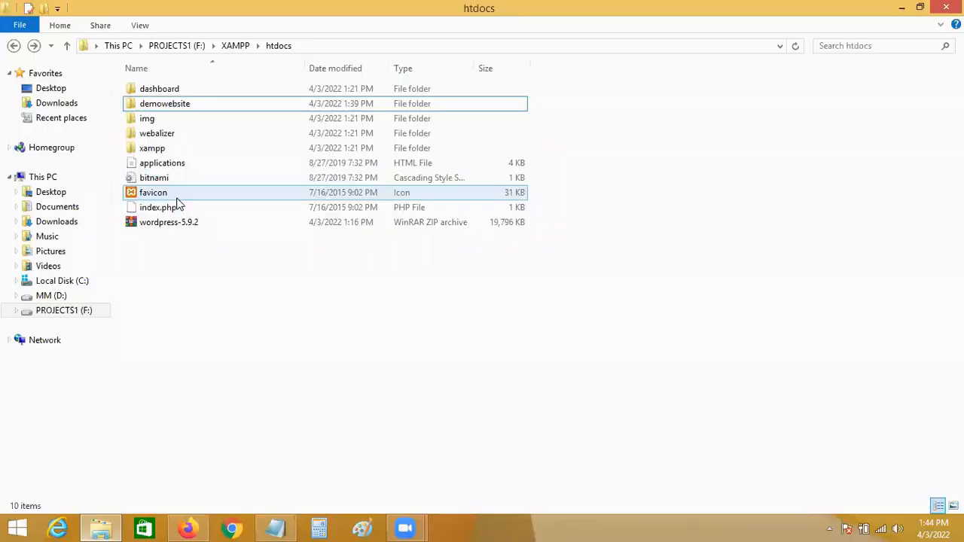
pyautogui.doubleClick(176, 103)
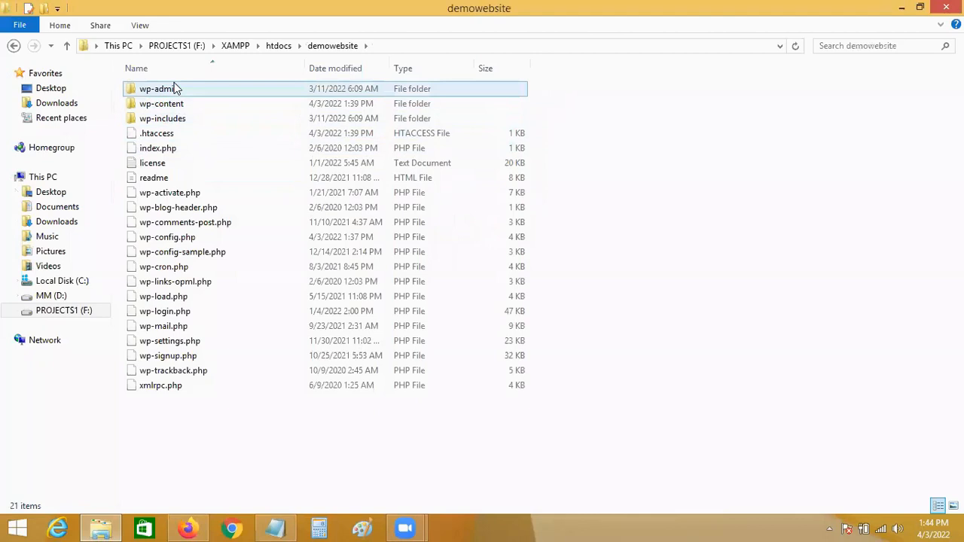
pyautogui.click(14, 46)
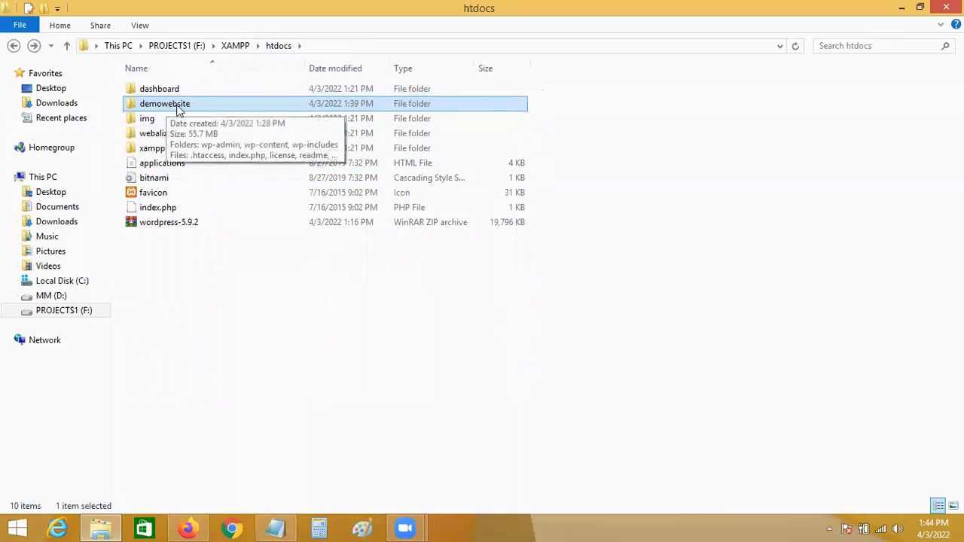
# Extract the wordpress-5.9.2 archive into htdocs and rename the new folder demowebsite2.
pyautogui.click(166, 227)
pyautogui.rightClick(167, 228)
pyautogui.click(243, 278)
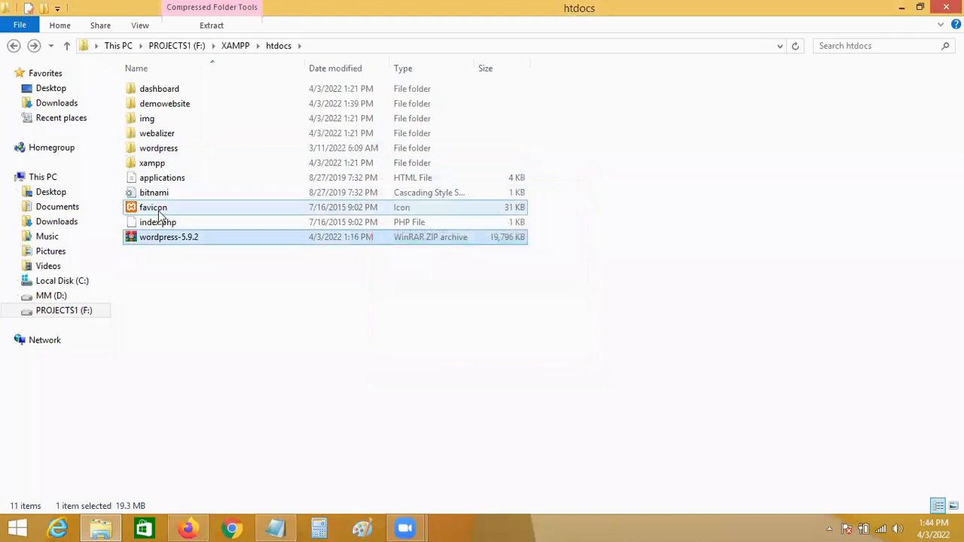
pyautogui.click(169, 152)
pyautogui.click(165, 148)
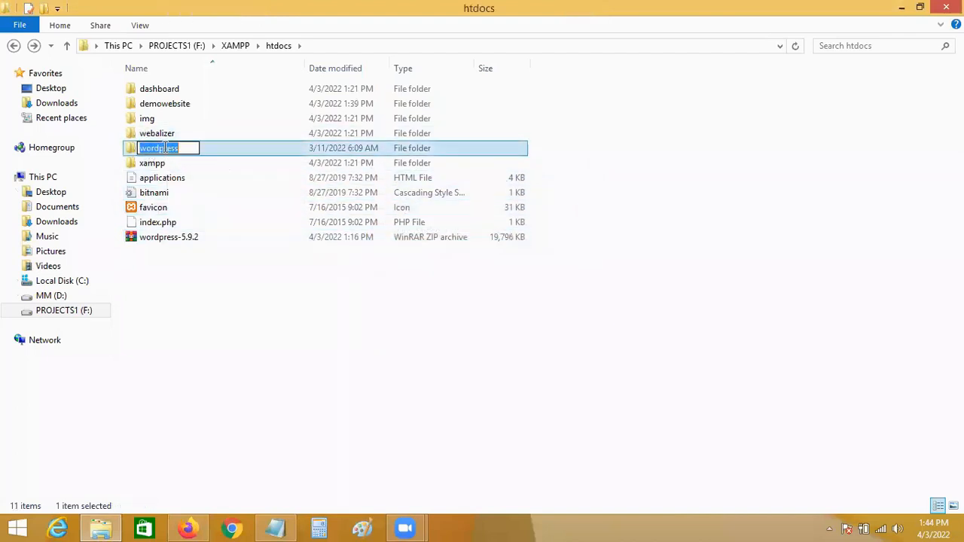
pyautogui.press('BackSpace')
pyautogui.write('de')
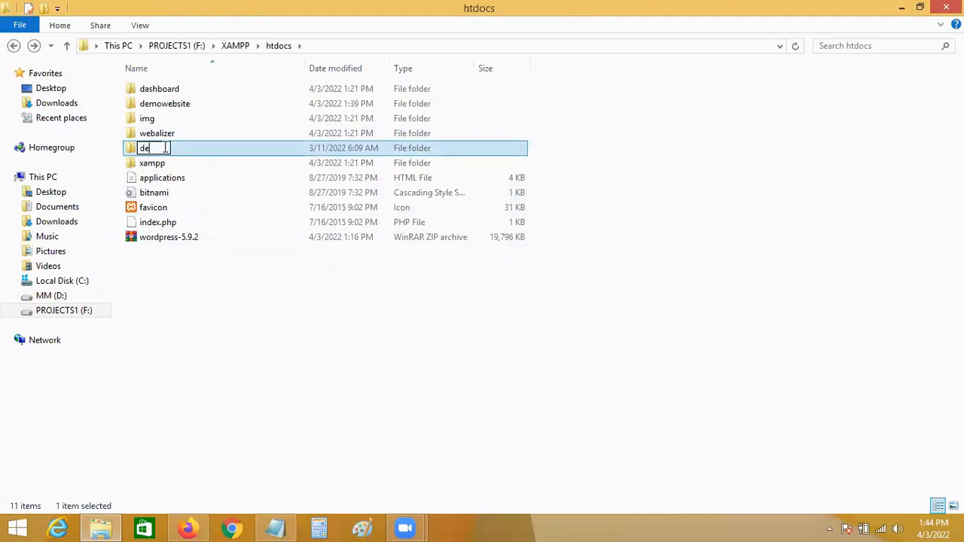
pyautogui.write('mowebsite2')
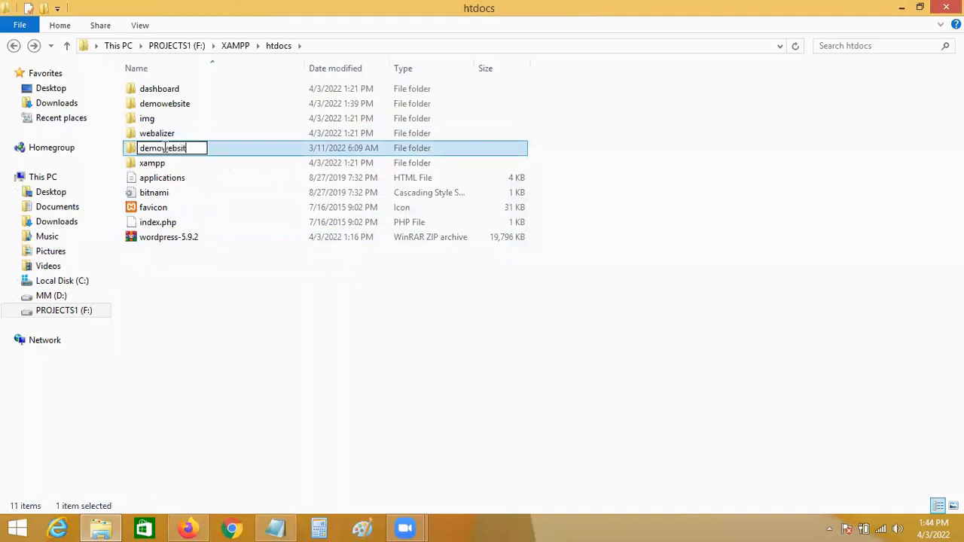
pyautogui.click(183, 309)
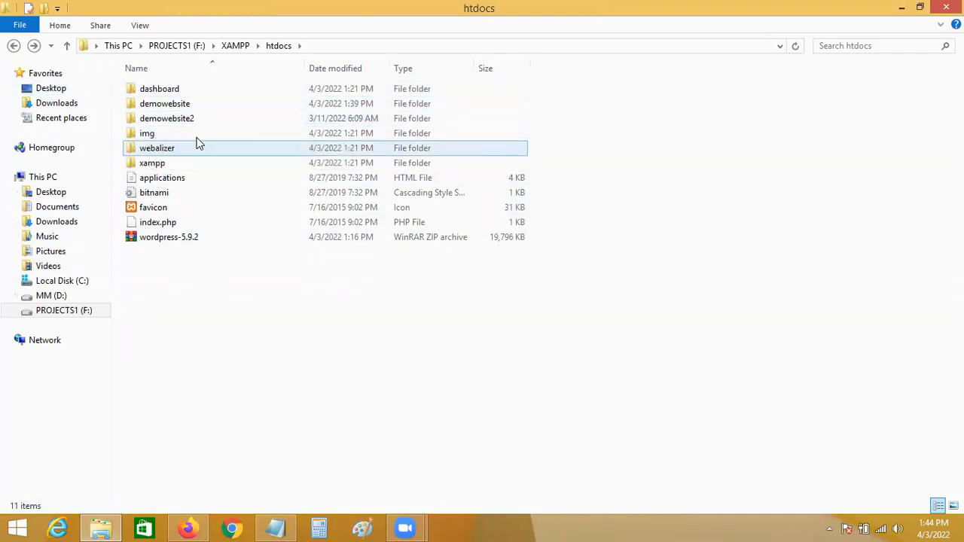
# Check the Databases list at localhost/phpmyadmin in a new tab, then close that tab.
pyautogui.click(188, 528)
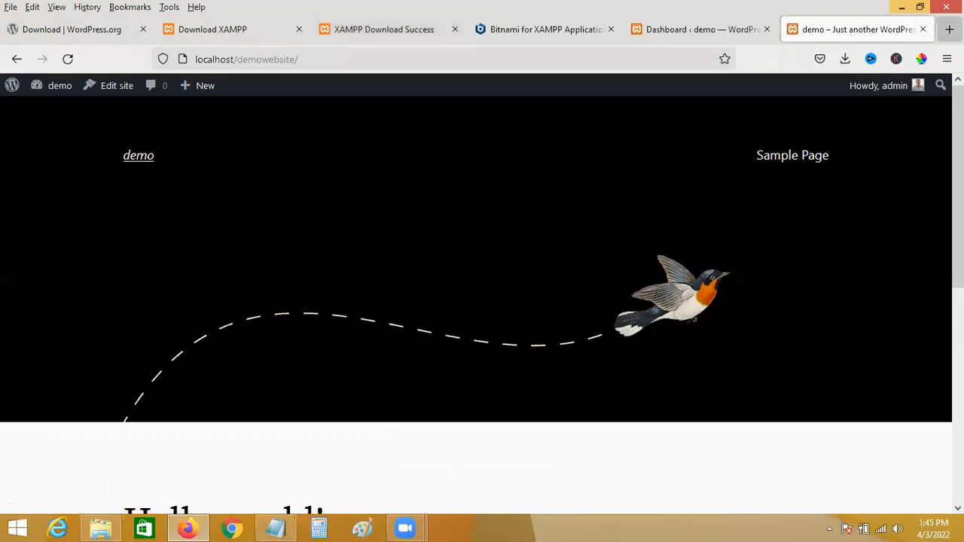
pyautogui.click(949, 28)
pyautogui.click(358, 60)
pyautogui.write('l')
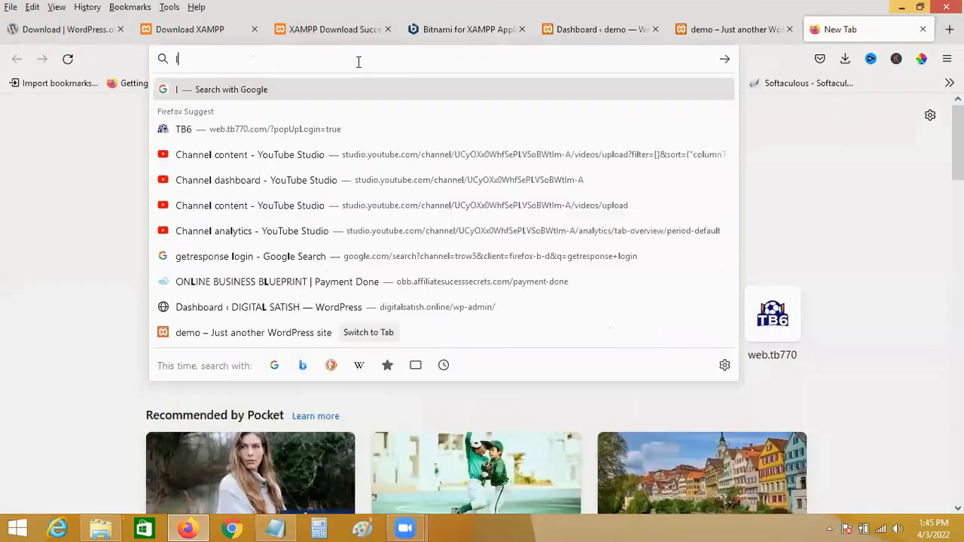
pyautogui.write('ocalhost')
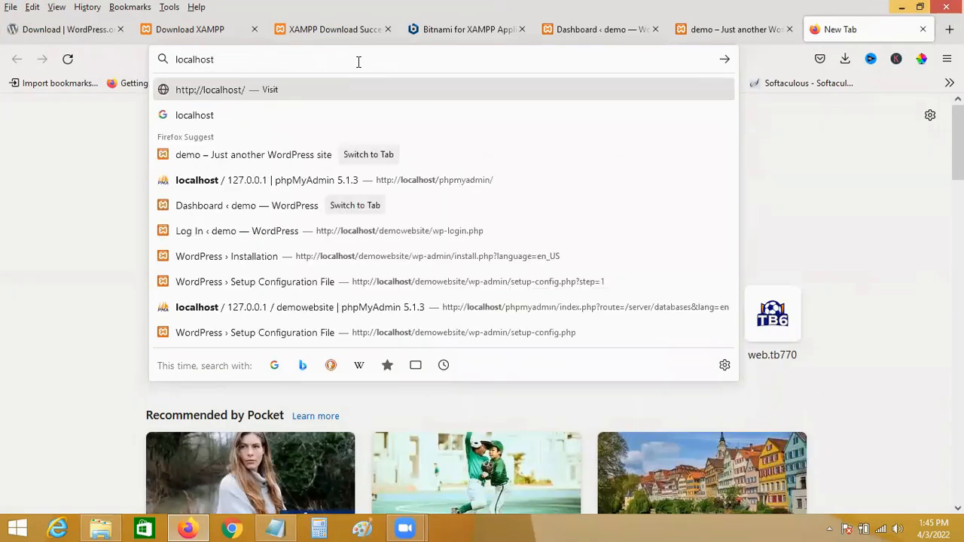
pyautogui.write('/php')
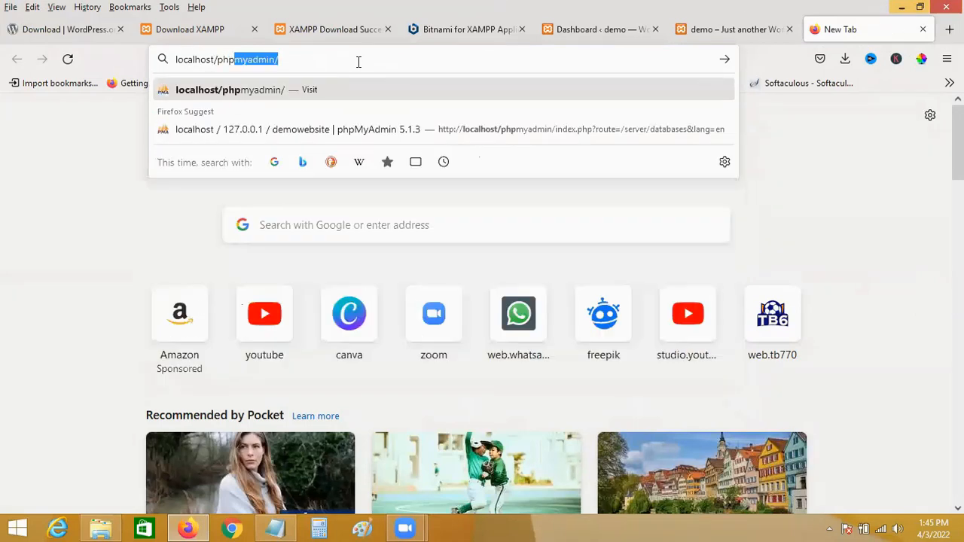
pyautogui.write('my')
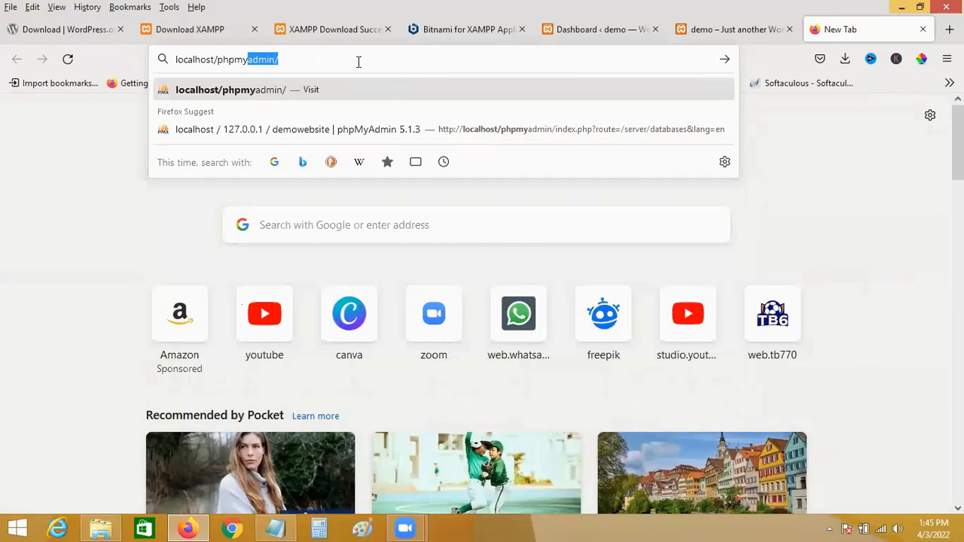
pyautogui.click(277, 94)
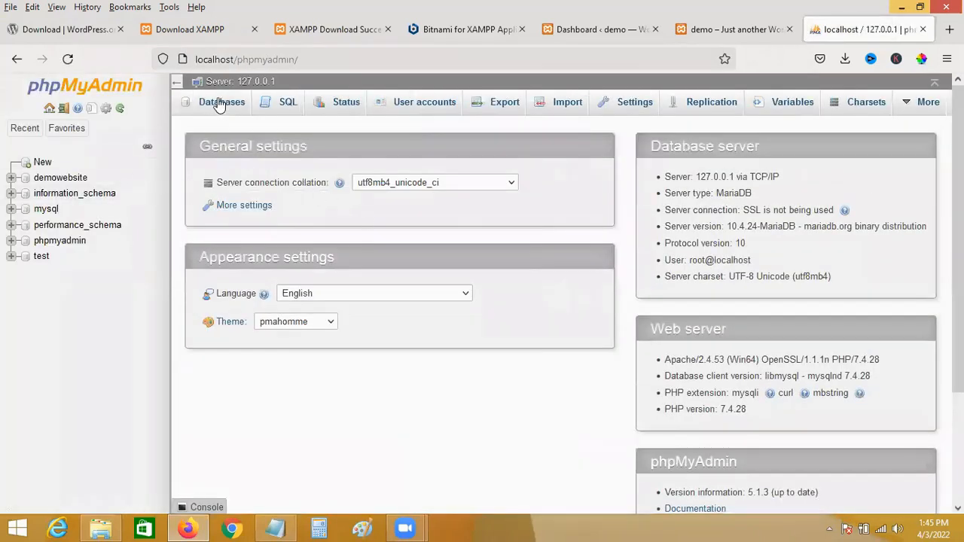
pyautogui.click(219, 104)
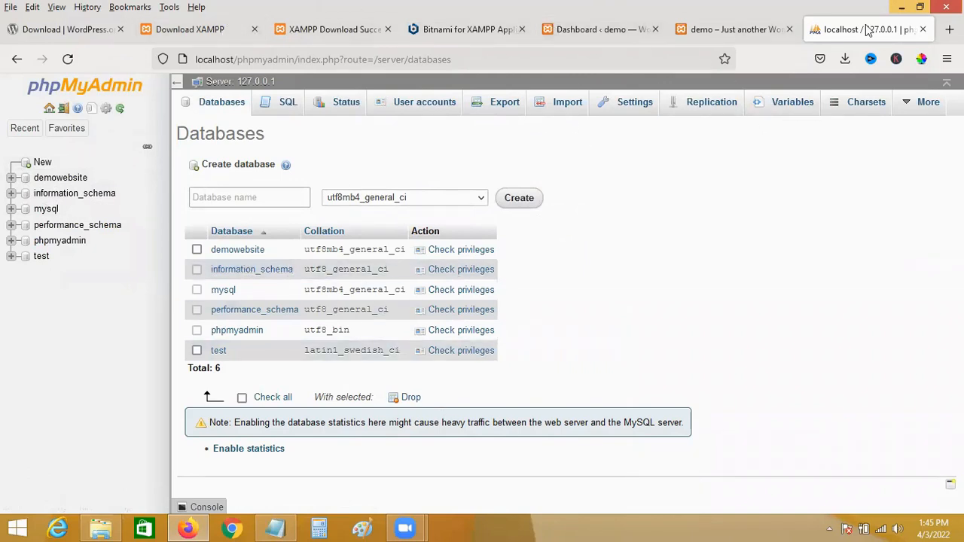
pyautogui.click(922, 30)
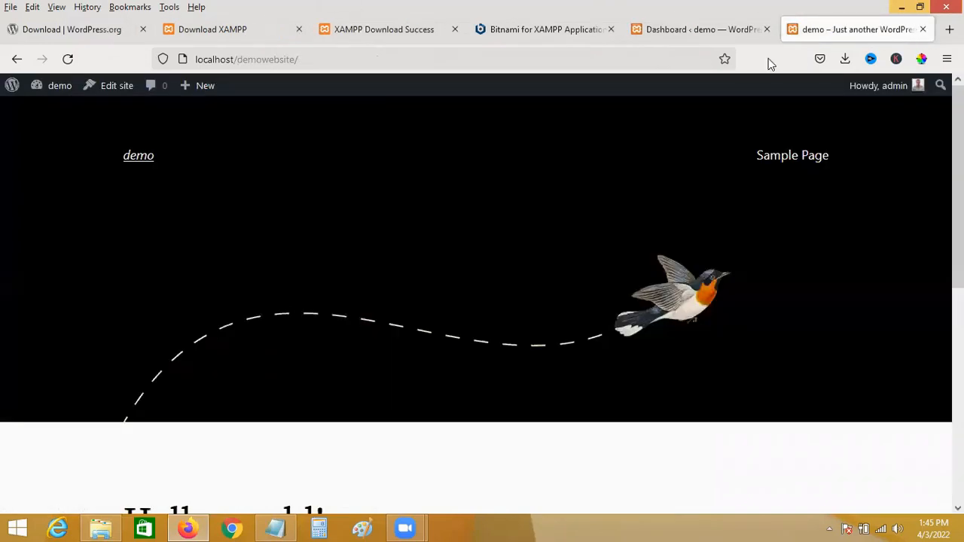
# Go from the WordPress Dashboard to Appearance > Themes and choose Add New.
pyautogui.click(717, 31)
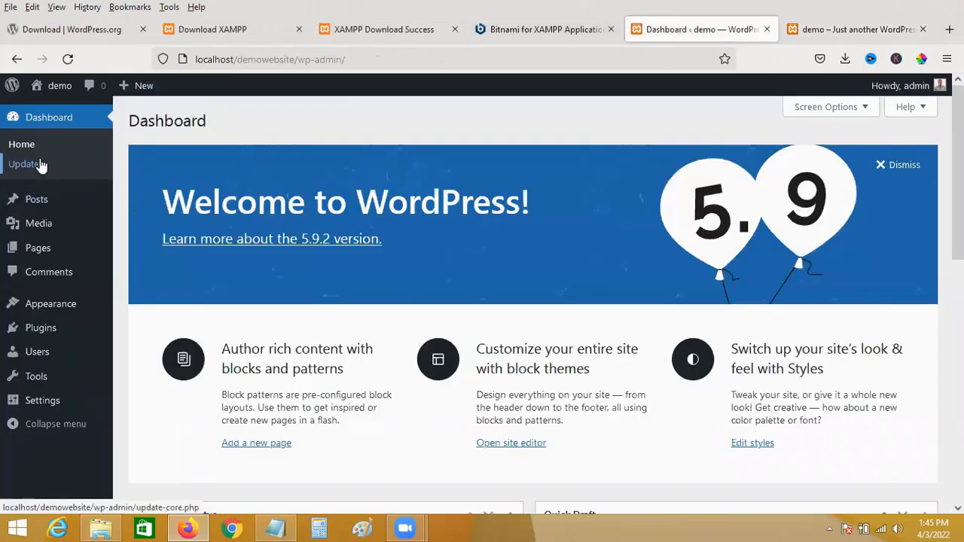
pyautogui.moveTo(71, 306)
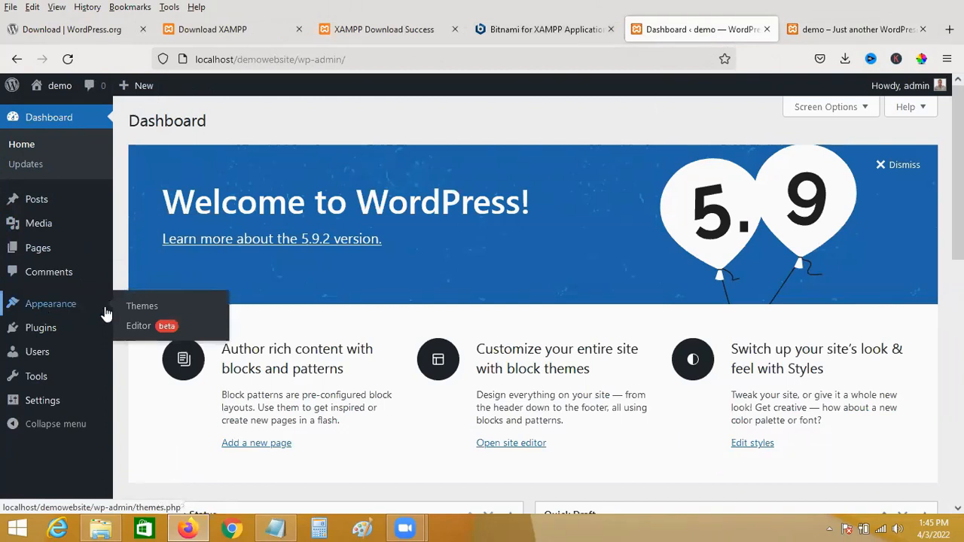
pyautogui.click(148, 307)
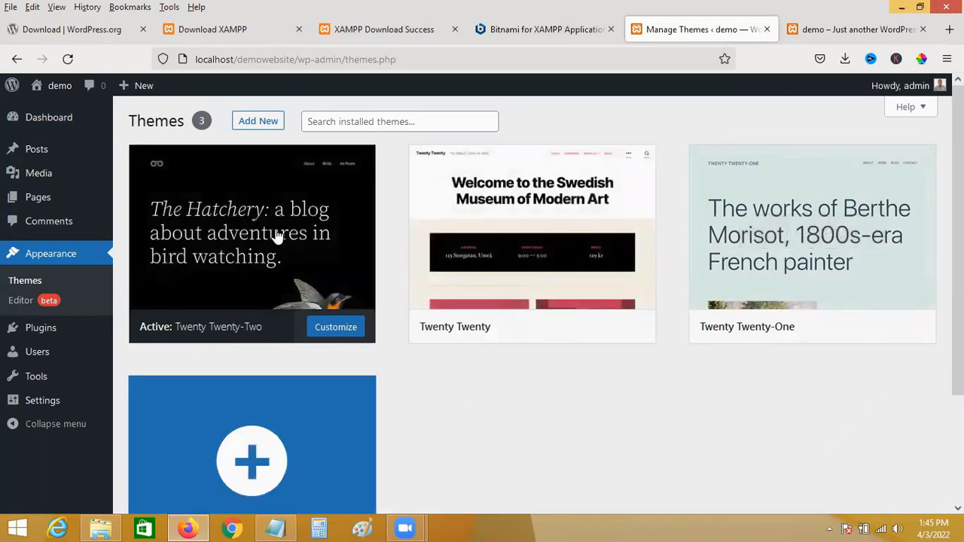
pyautogui.click(356, 120)
pyautogui.click(261, 122)
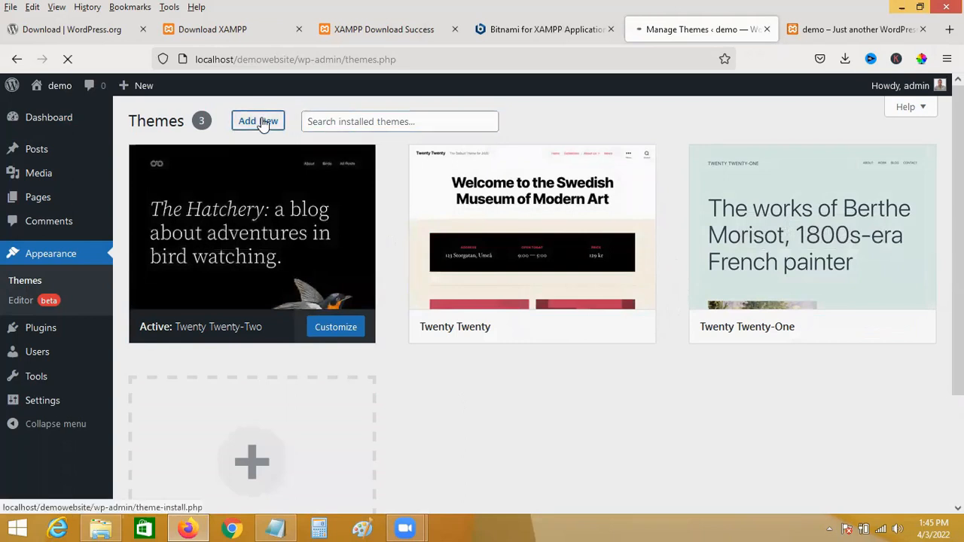
# Search the theme directory for 'ocean', correcting the typed 'wpocea', and scroll through the matches.
pyautogui.click(781, 164)
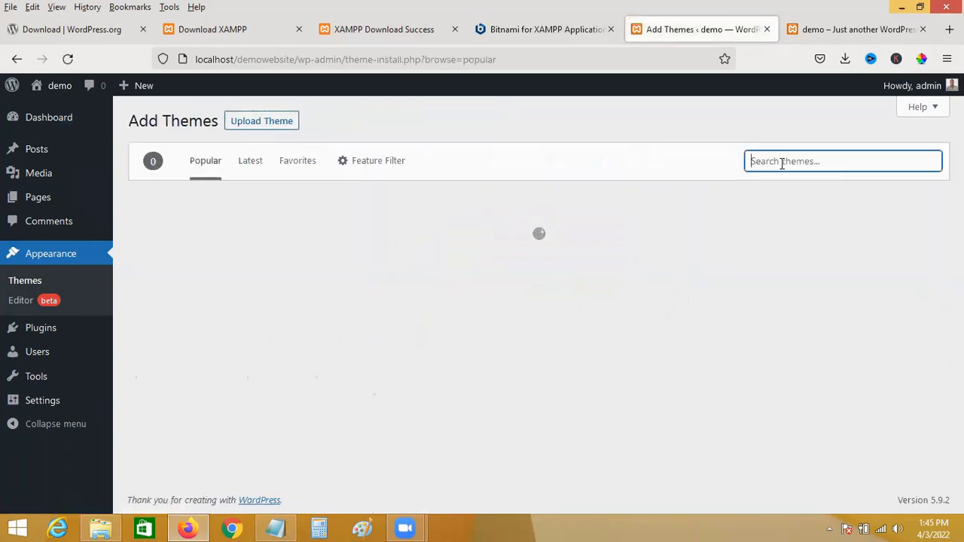
pyautogui.write('wpocean')
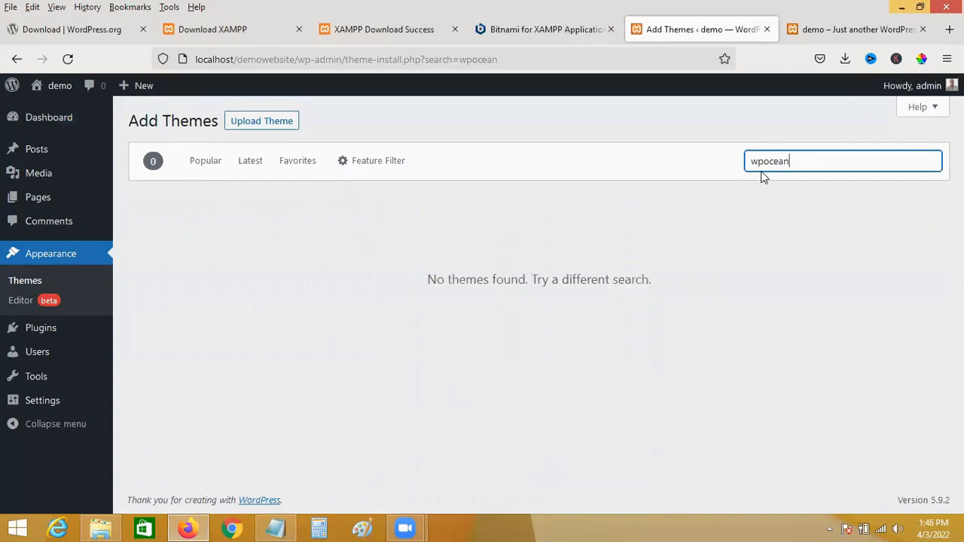
pyautogui.moveTo(764, 164); pyautogui.dragTo(736, 168)
pyautogui.press('BackSpace')
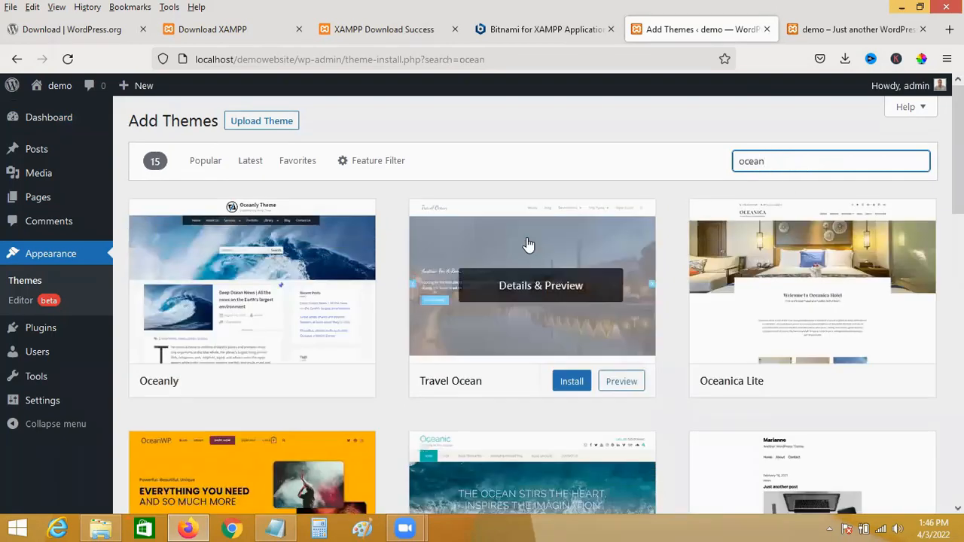
pyautogui.scroll(-3, 505, 241)
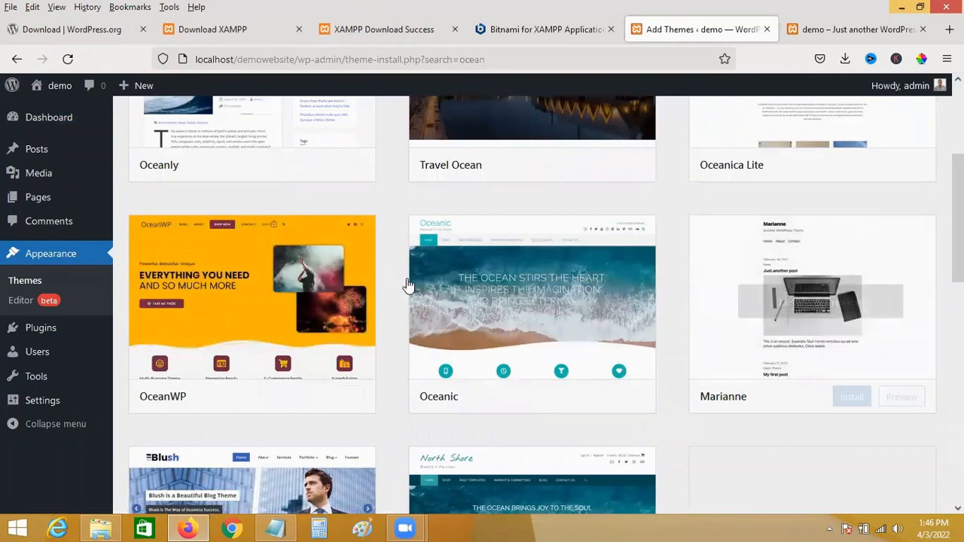
pyautogui.scroll(-4, 414, 309)
pyautogui.scroll(-3, 738, 245)
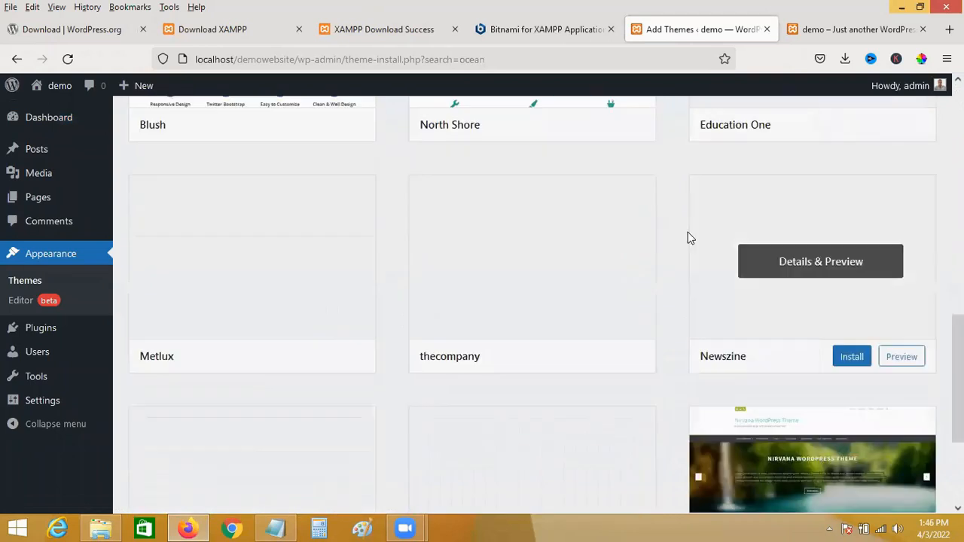
pyautogui.scroll(-3, 576, 256)
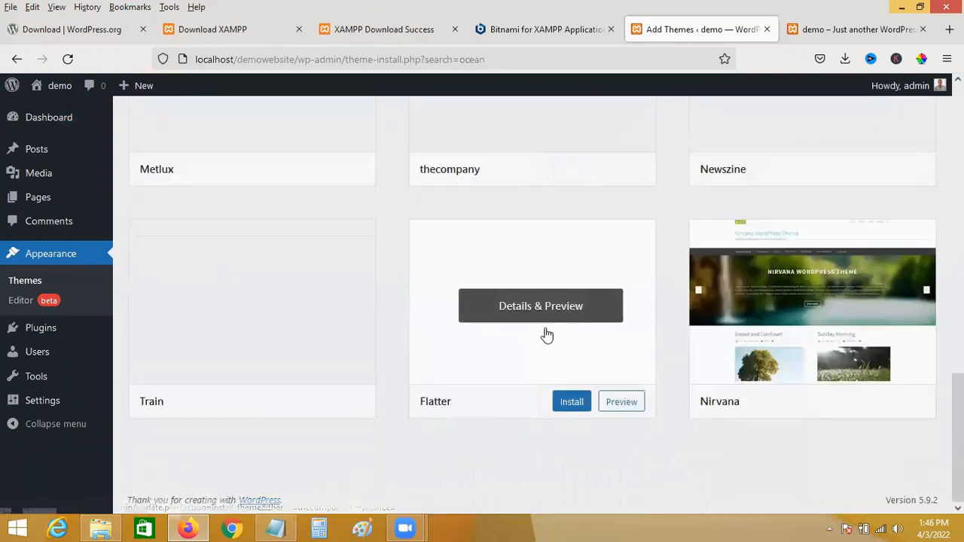
pyautogui.scroll(12, 497, 324)
# Replace the 'ocean' search with 'new' and scroll through the 4817 results.
pyautogui.doubleClick(781, 161)
pyautogui.press('BackSpace')
pyautogui.write('new')
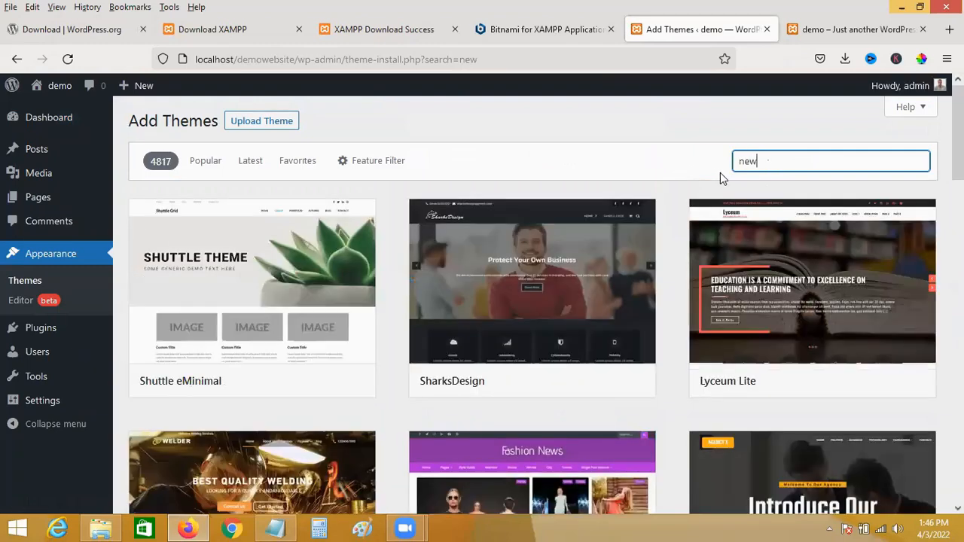
pyautogui.scroll(-8, 374, 314)
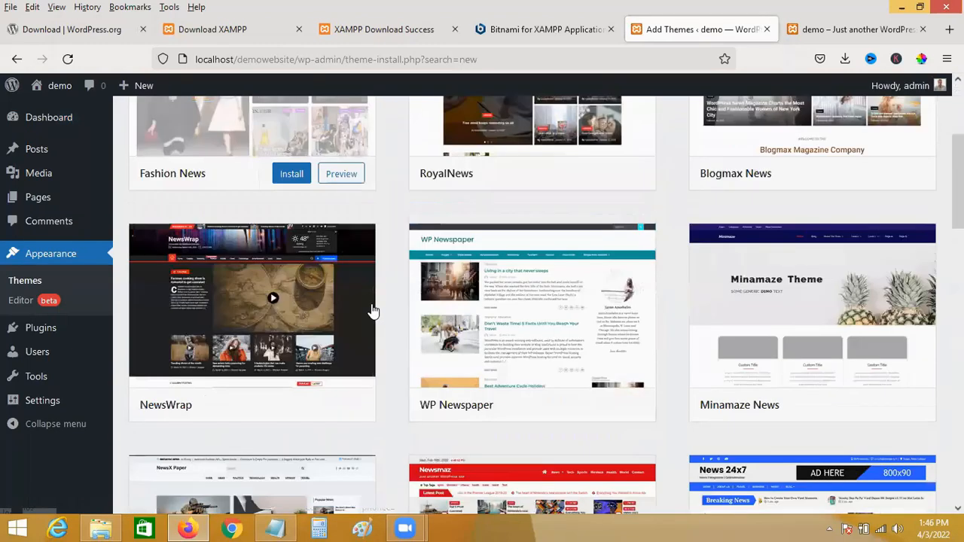
pyautogui.scroll(-5, 476, 305)
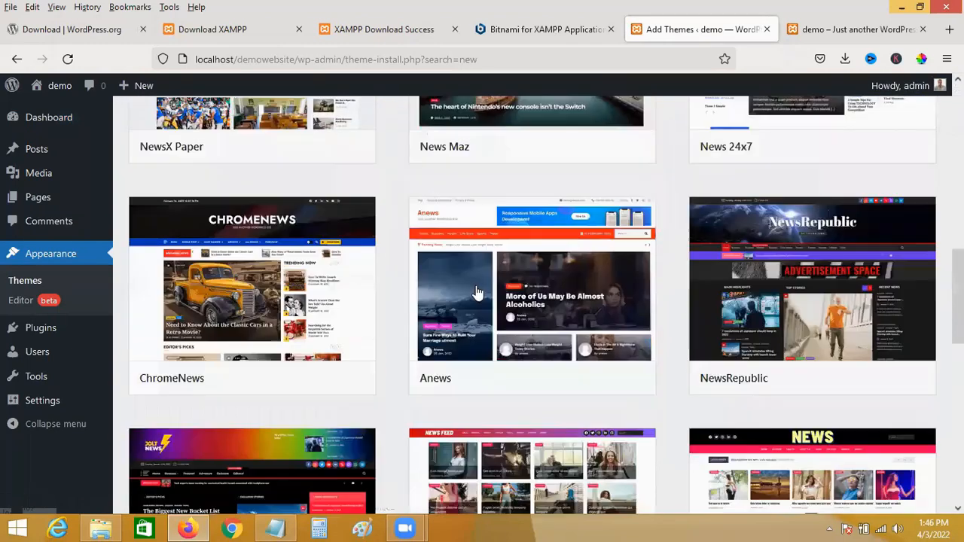
pyautogui.scroll(6, 503, 371)
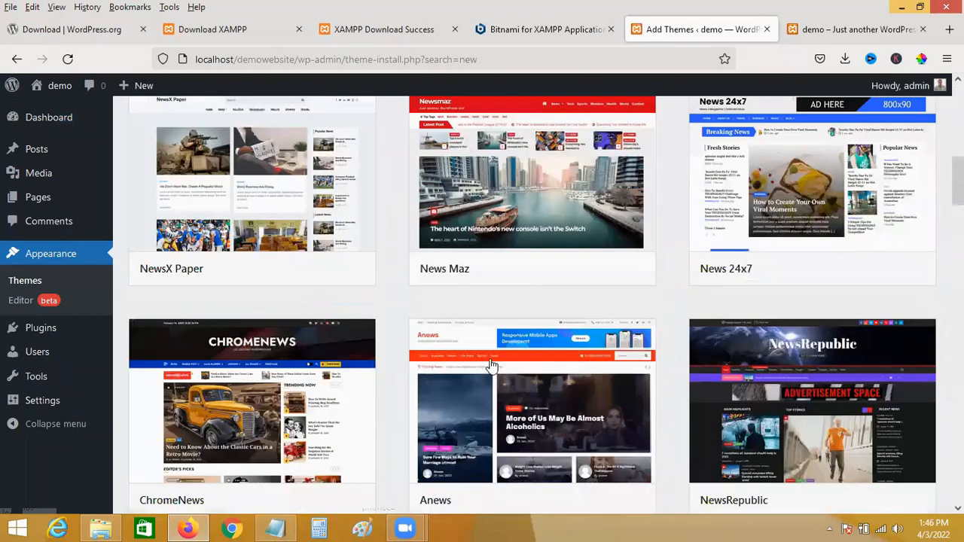
pyautogui.scroll(1, 455, 226)
pyautogui.scroll(1, 456, 301)
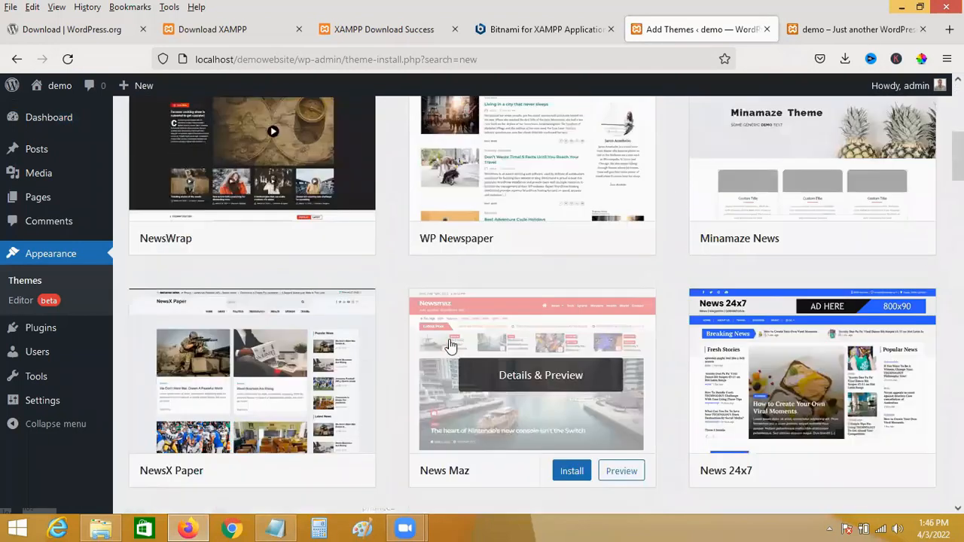
pyautogui.scroll(-2, 482, 326)
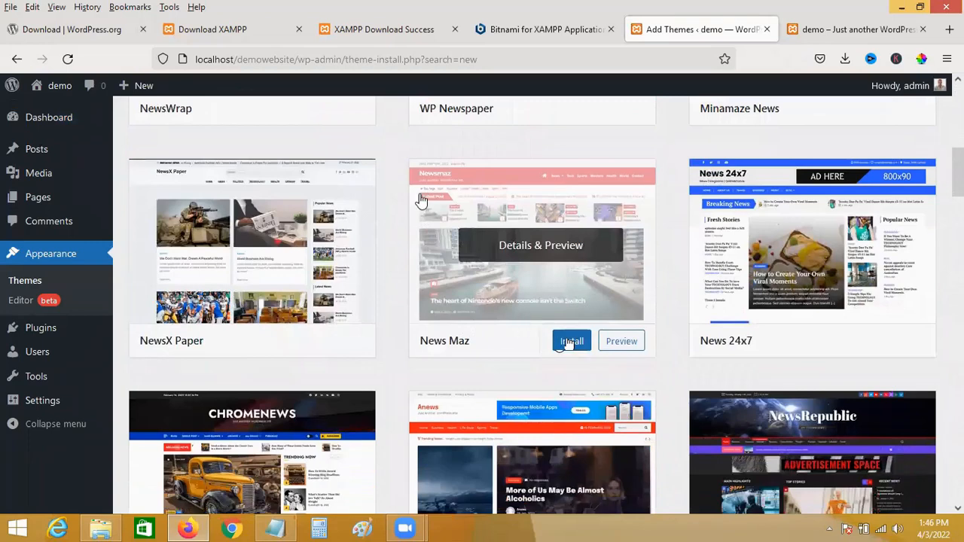
pyautogui.scroll(-5, 464, 308)
pyautogui.scroll(9, 655, 213)
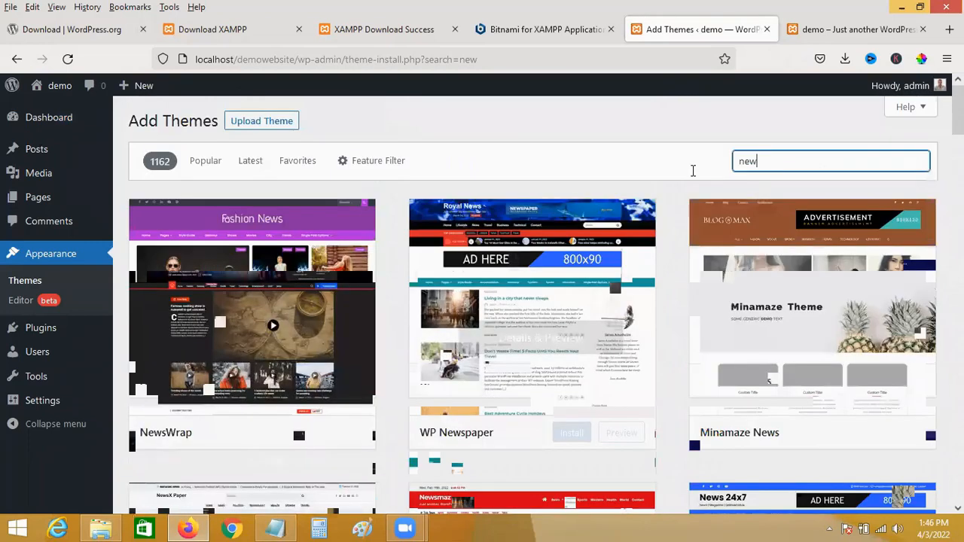
# Search for 'woowecommerce', then clear the search box so all themes are listed.
pyautogui.doubleClick(729, 166)
pyautogui.press('BackSpace')
pyautogui.write('woowec')
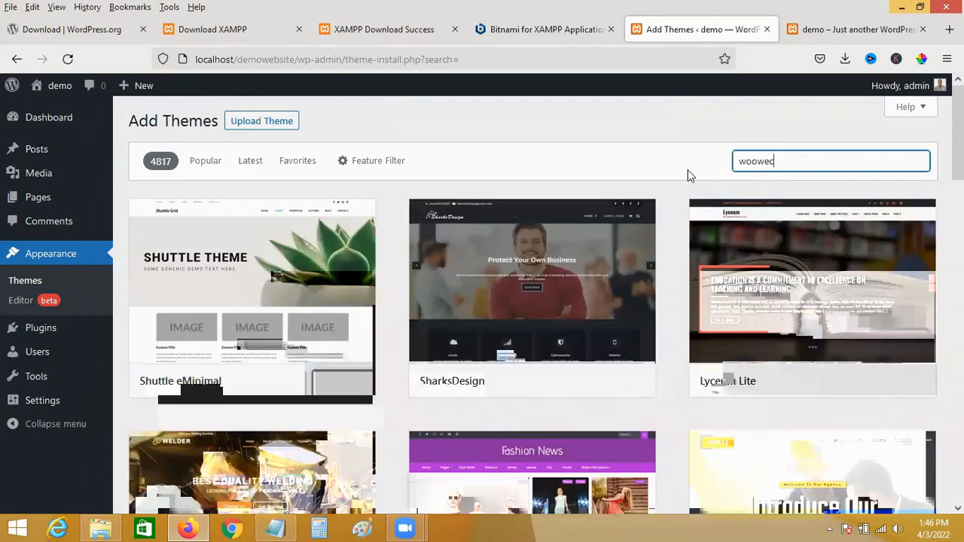
pyautogui.write('c')
pyautogui.press('BackSpace')
pyautogui.write('ommerce')
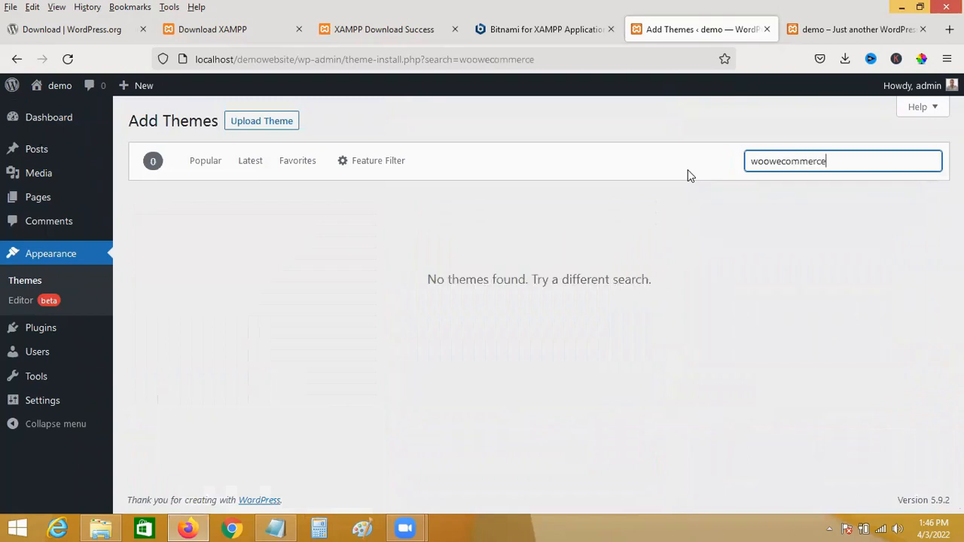
pyautogui.moveTo(869, 164); pyautogui.dragTo(639, 185)
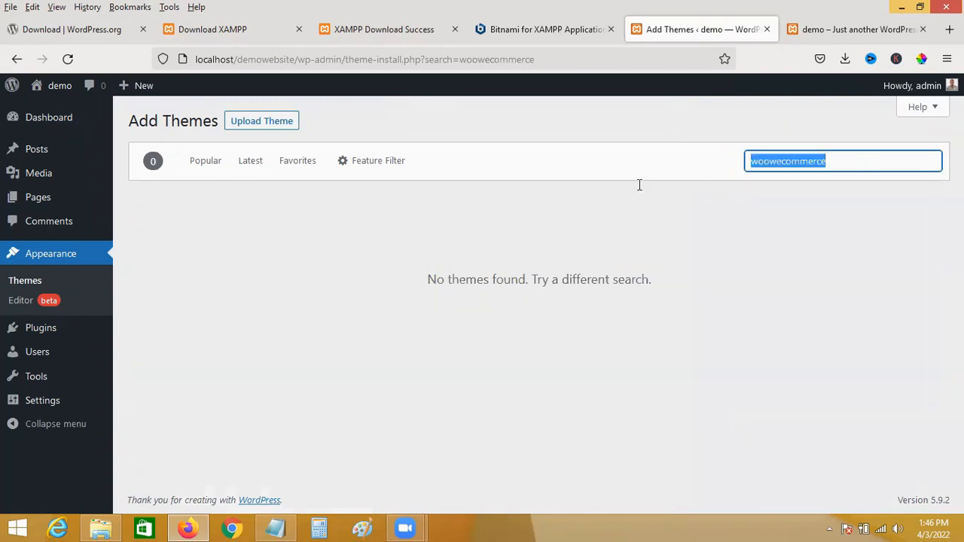
pyautogui.press('BackSpace')
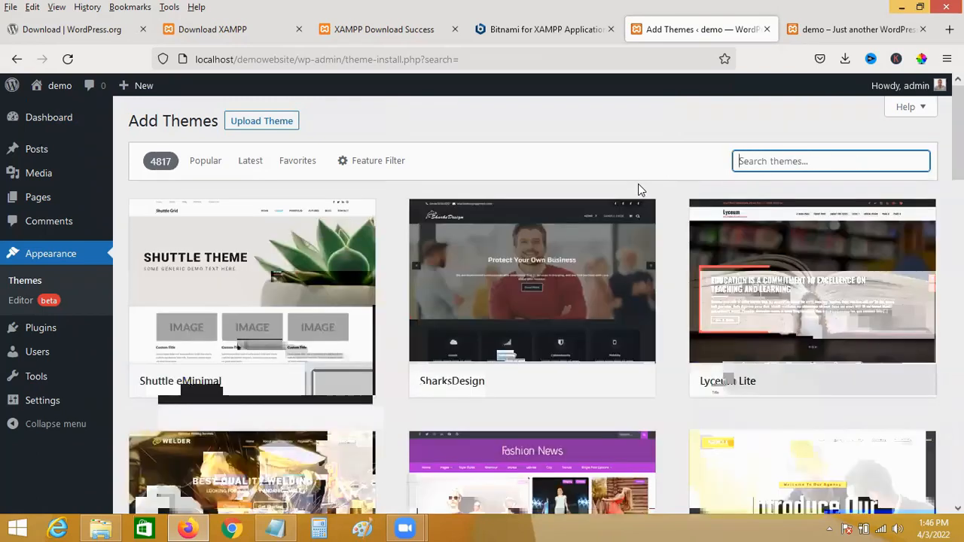
pyautogui.moveTo(422, 243)
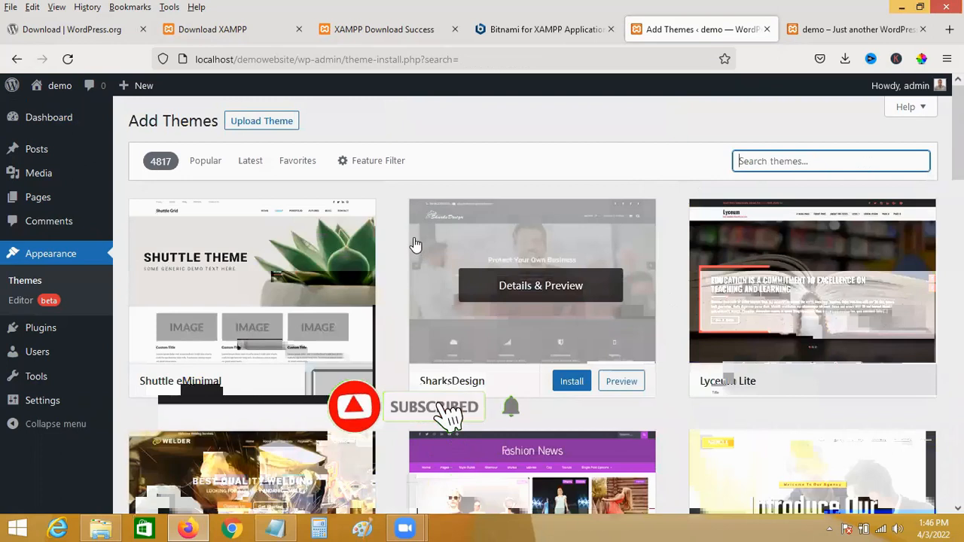